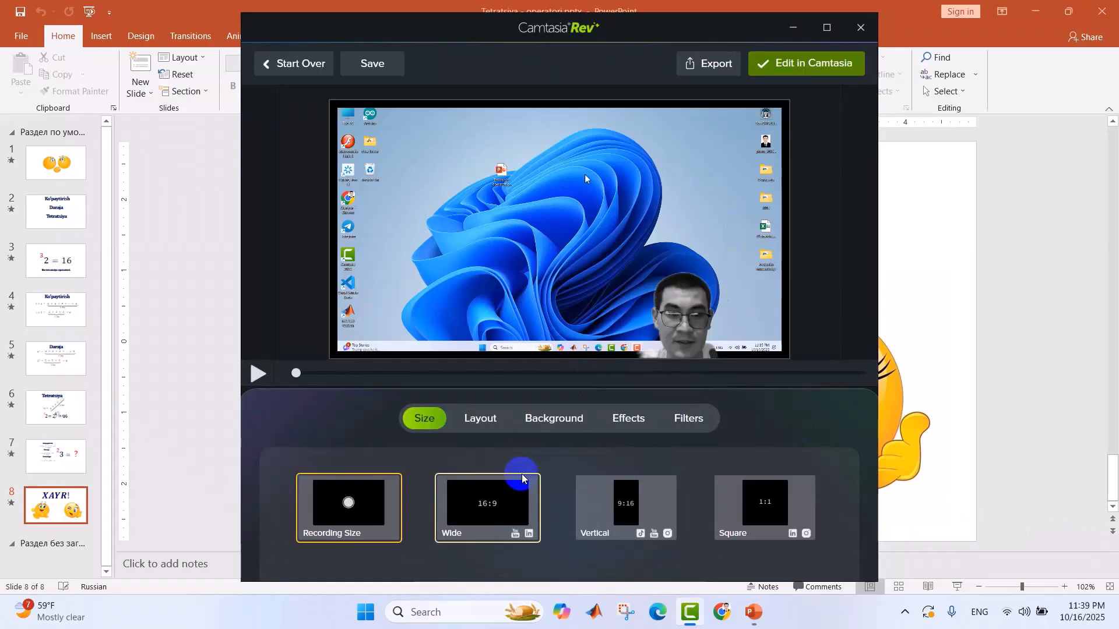
Try the Wide, Vertical and Square video sizes and return to Recording Size.
click(490, 503)
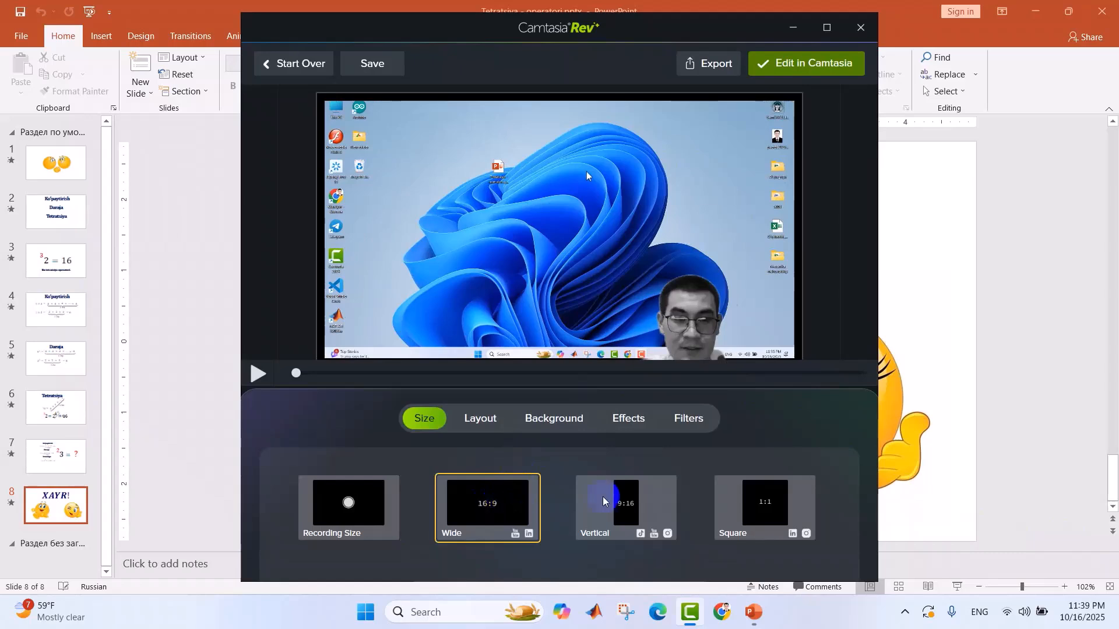
click(637, 501)
click(767, 504)
click(383, 512)
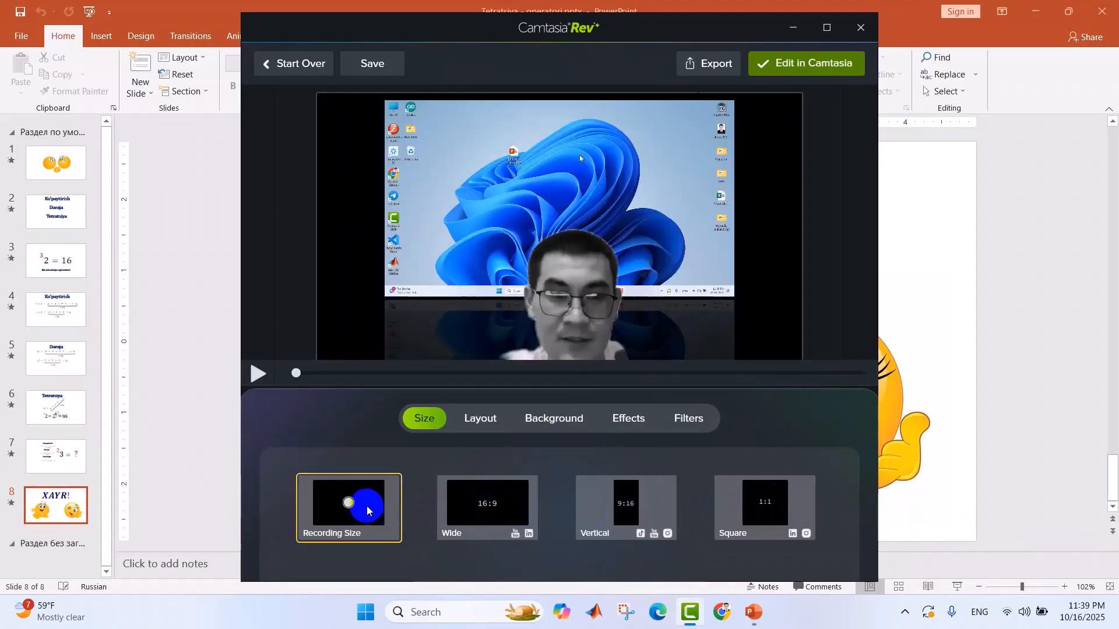
Compare several camera layouts and apply the one with the presenter cut out in the lower right corner over the full screen recording.
click(478, 418)
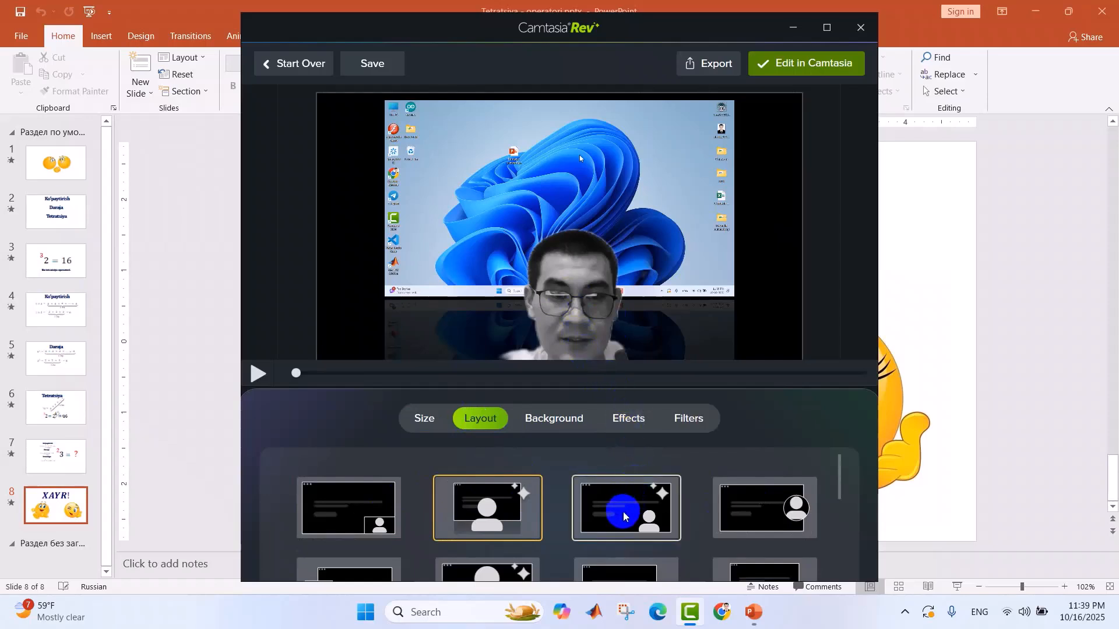
click(645, 505)
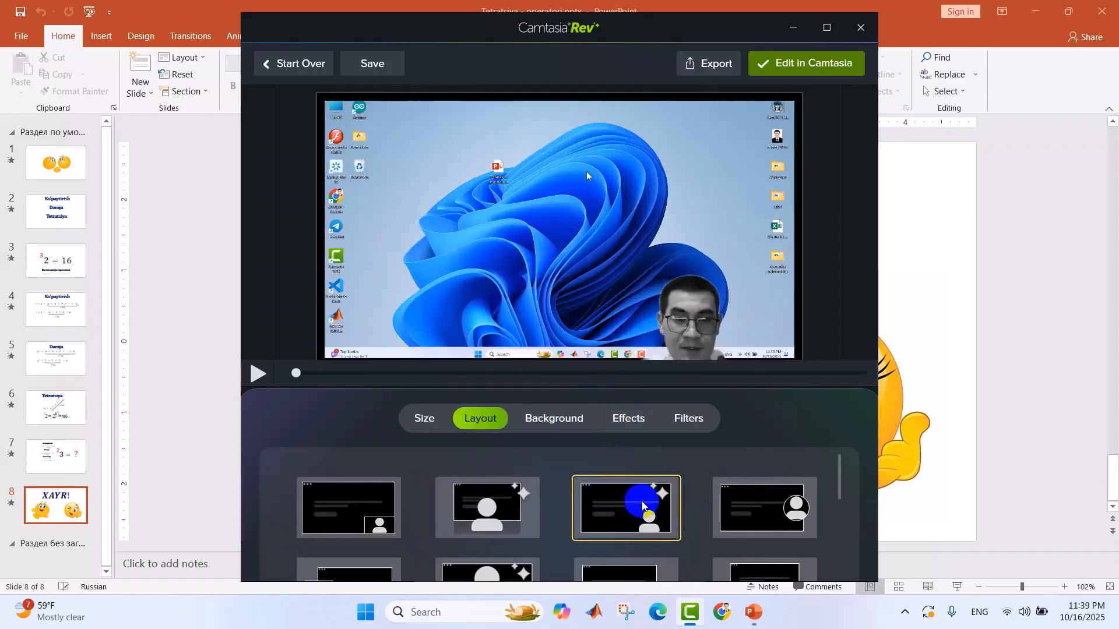
click(775, 504)
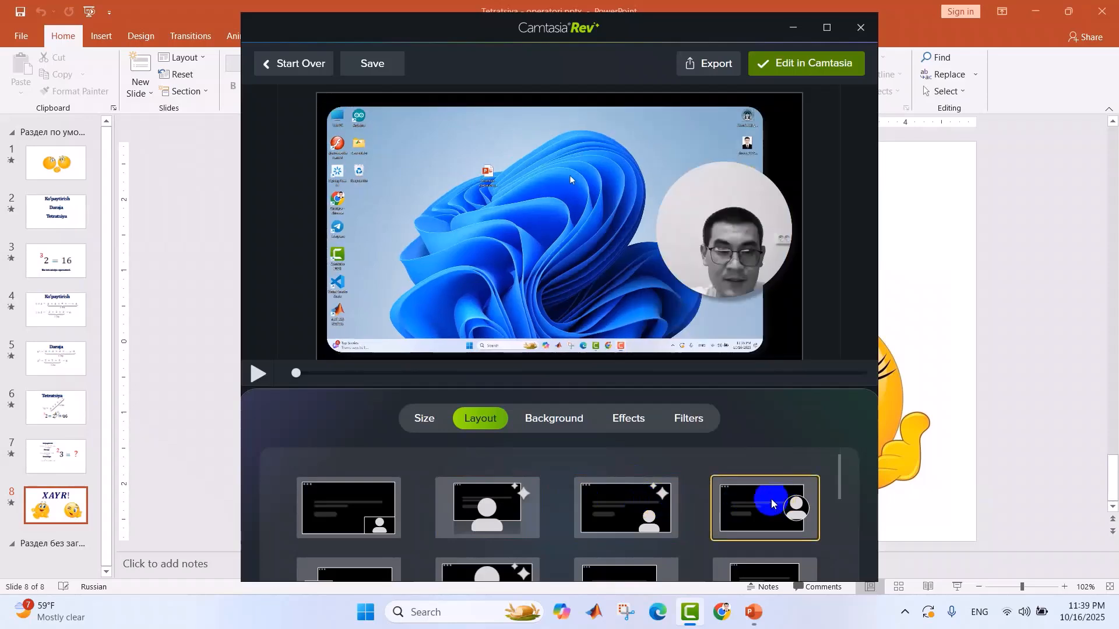
scroll(649, 511, down, 2)
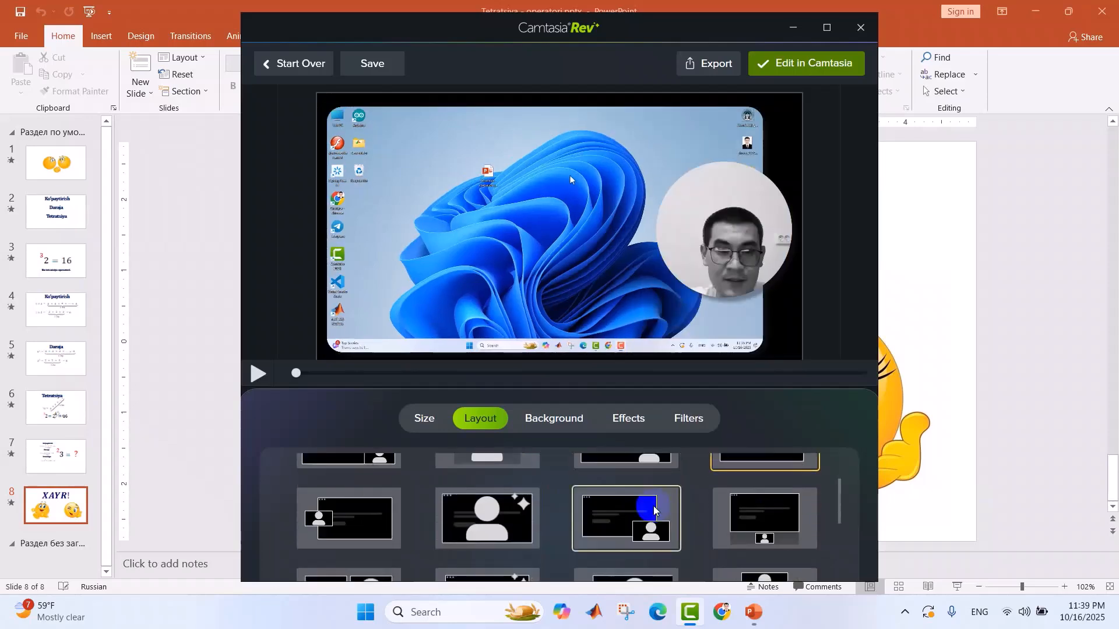
scroll(653, 511, down, 1)
click(768, 501)
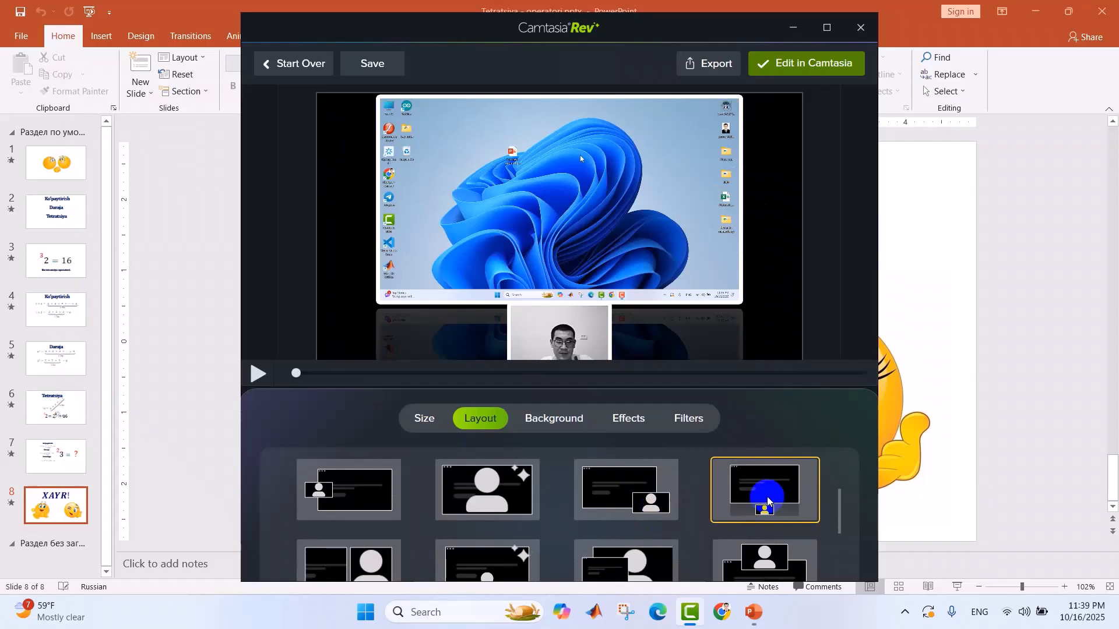
scroll(619, 499, down, 2)
scroll(627, 511, up, 2)
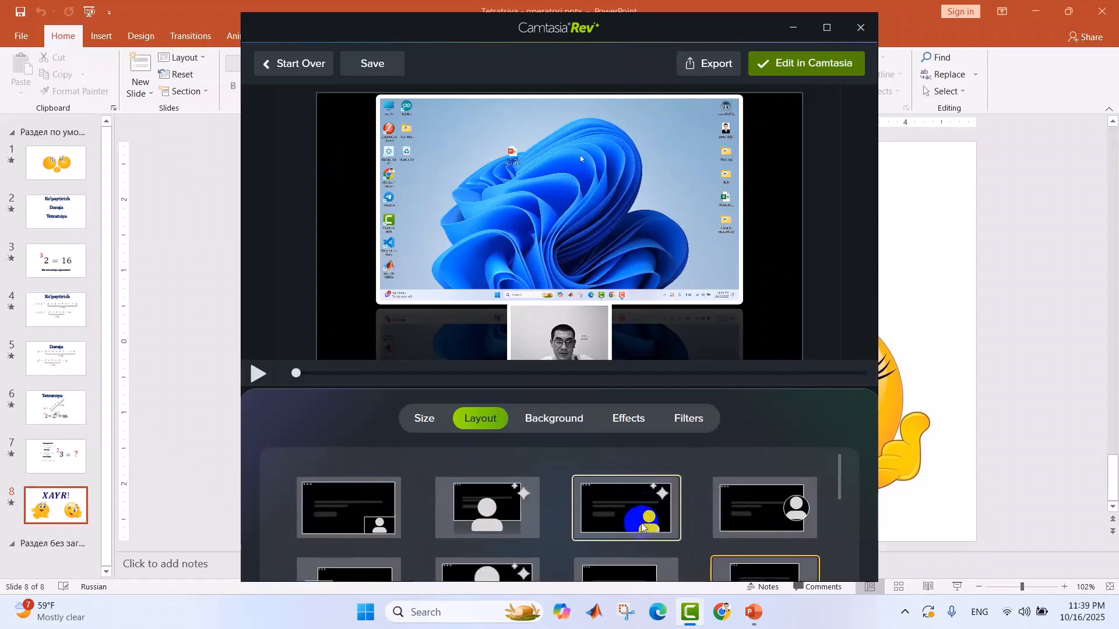
click(640, 515)
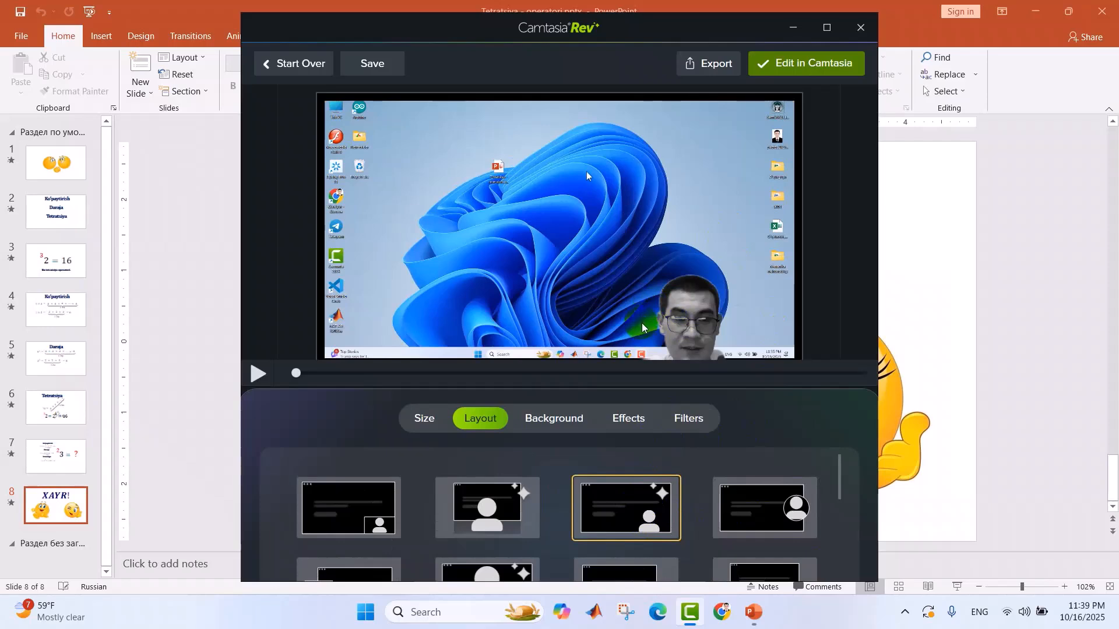
Review the available backgrounds, effects and filters, and open the recording in the full Camtasia editor.
click(550, 418)
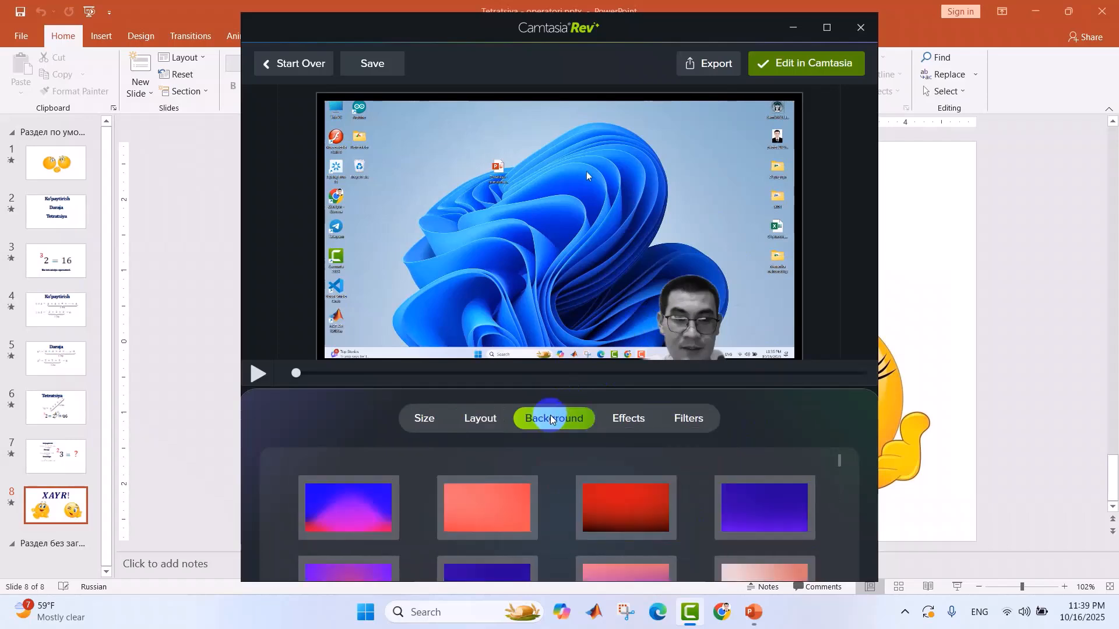
click(618, 508)
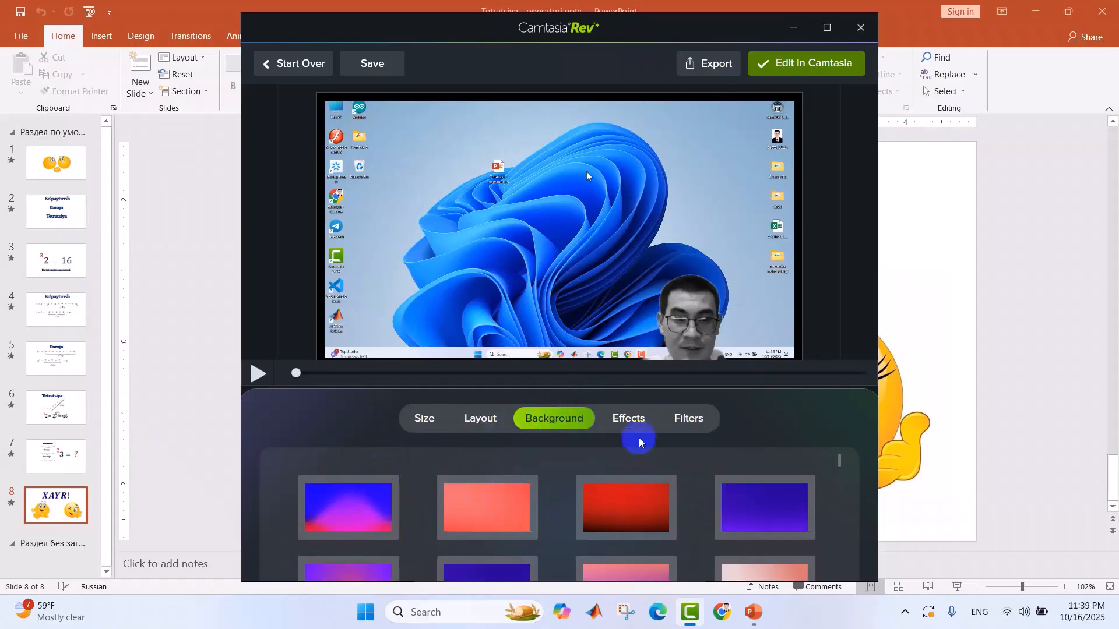
click(627, 419)
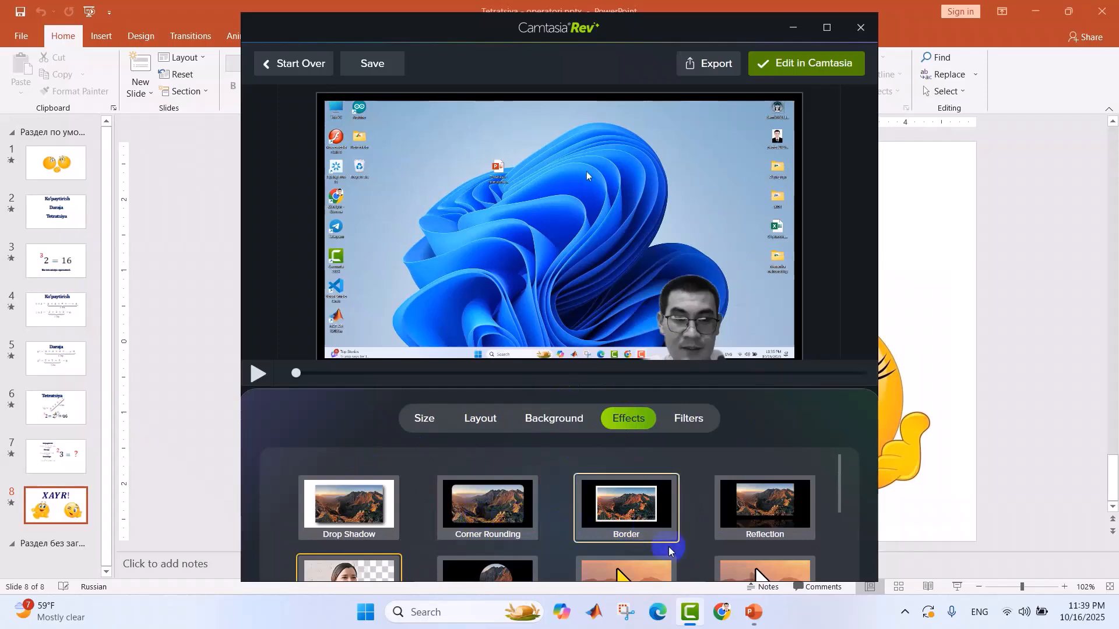
click(684, 419)
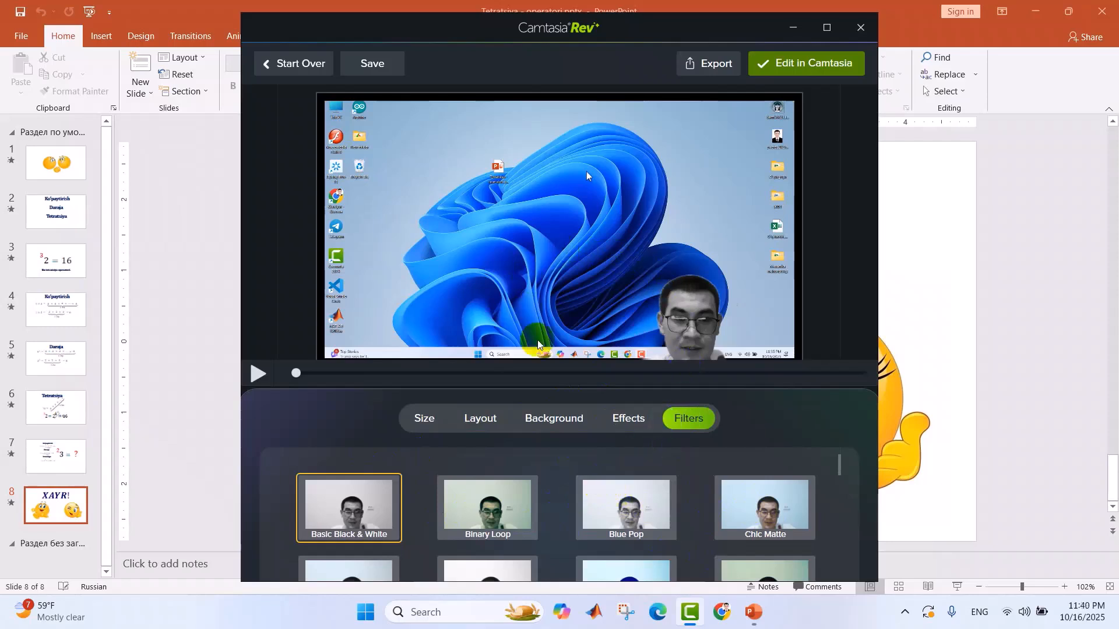
click(804, 70)
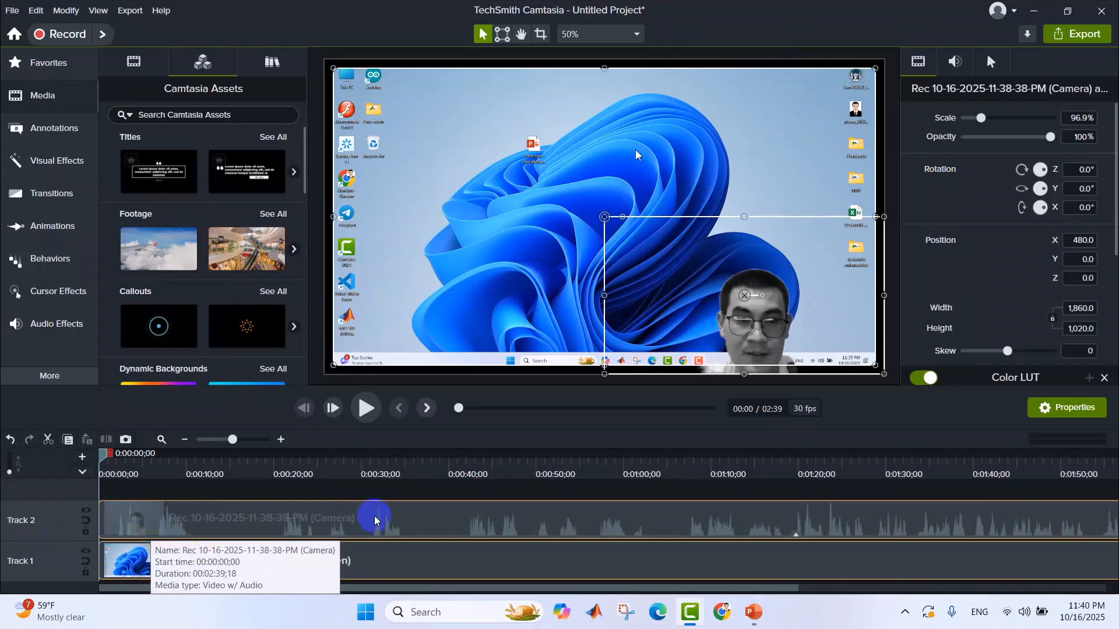
Shrink the camera clip to about 30% and place it in the lower right corner of the screen recording.
click(480, 268)
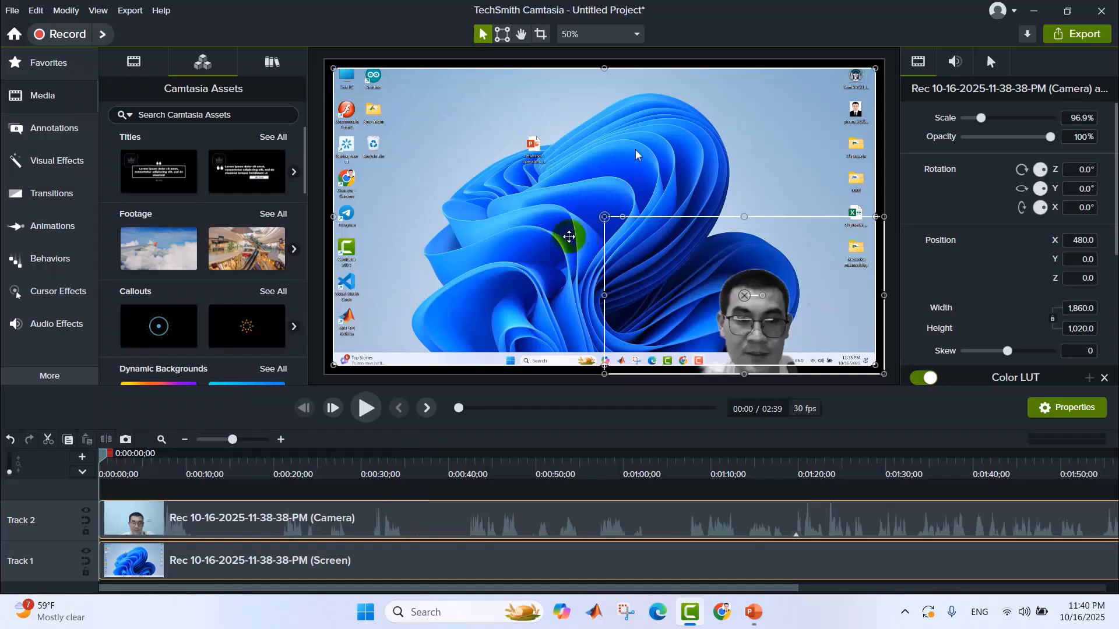
click(569, 236)
click(709, 277)
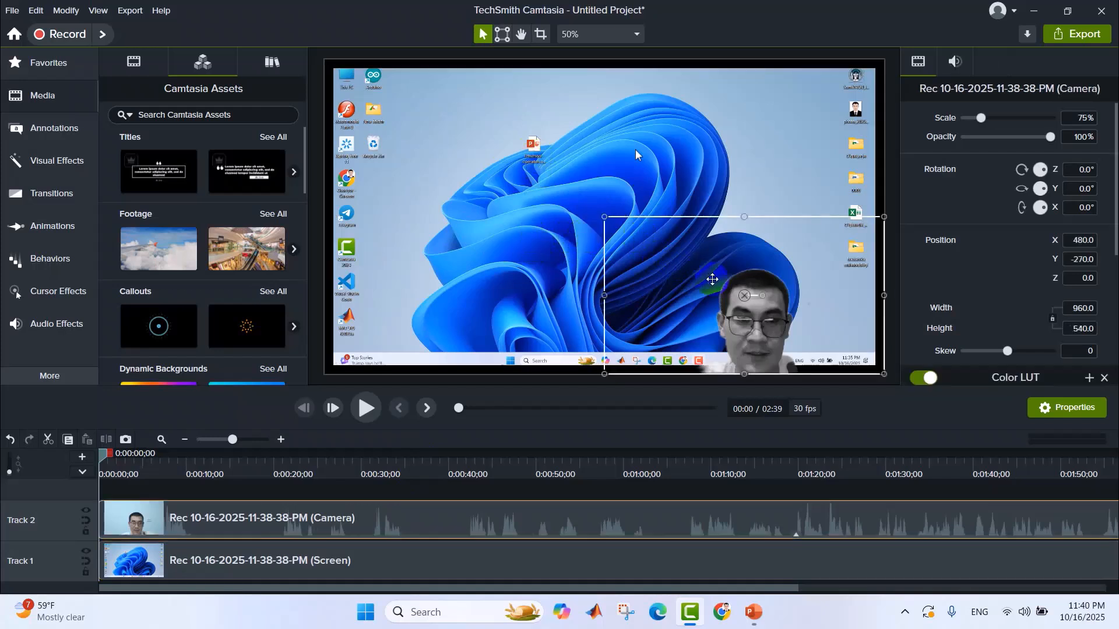
drag(606, 218, 770, 333)
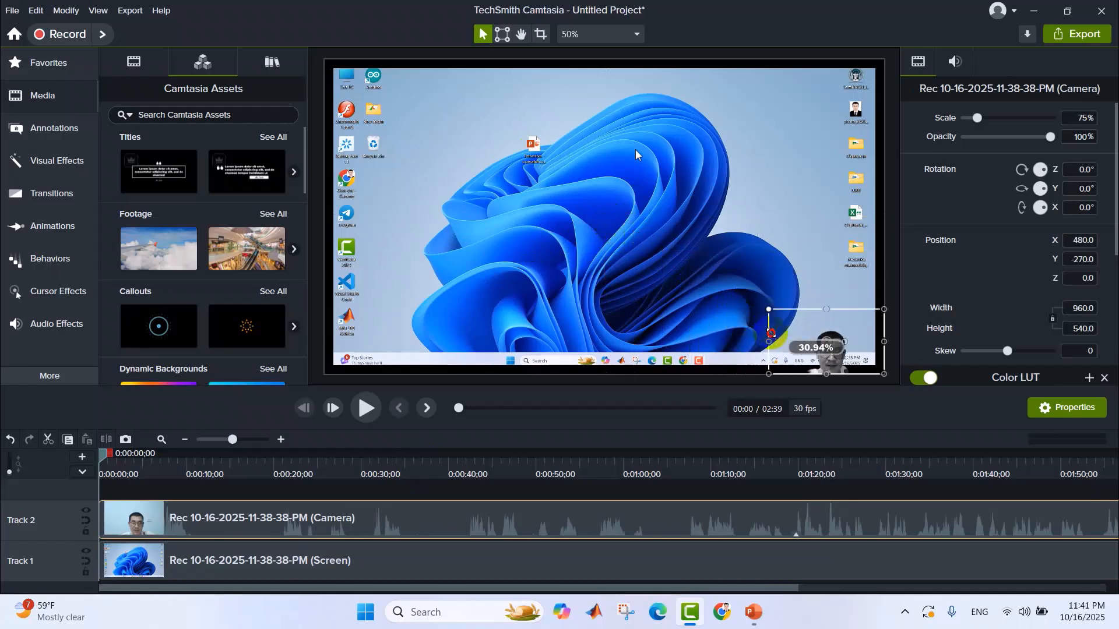
drag(844, 341, 848, 333)
click(606, 234)
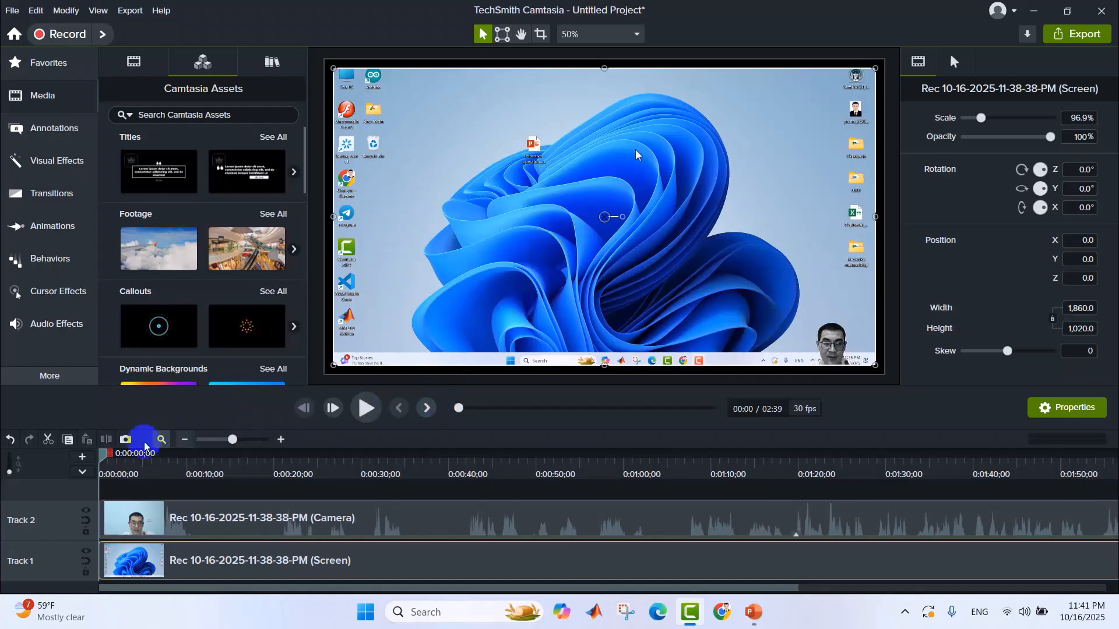
Split the camera and screen clips together at 0:00:39;14 on the timeline.
drag(105, 454, 467, 488)
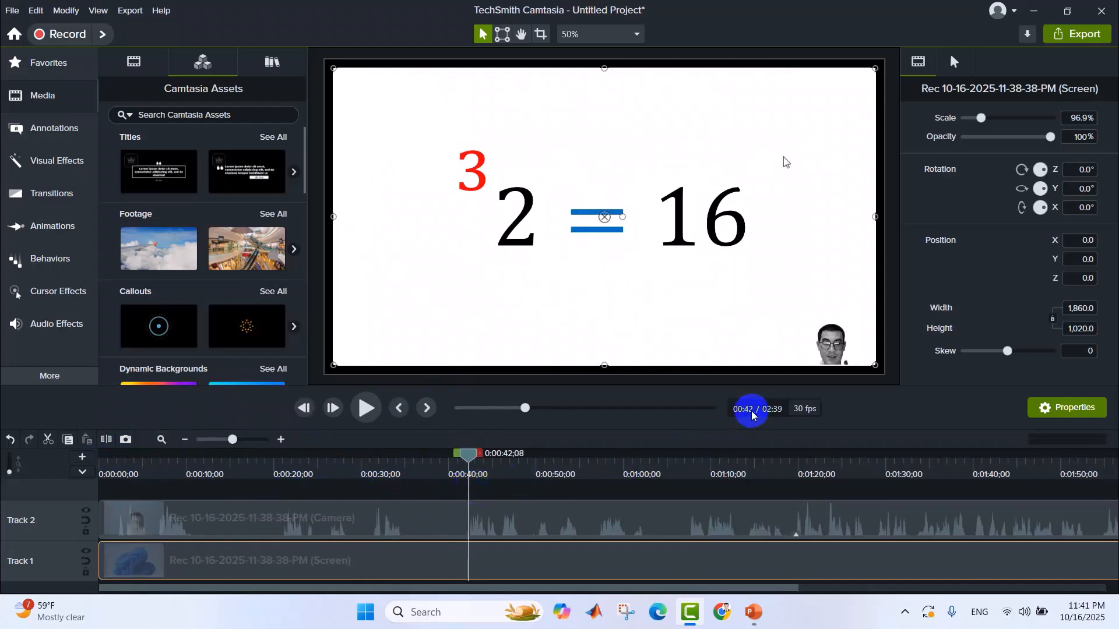
drag(468, 455, 447, 464)
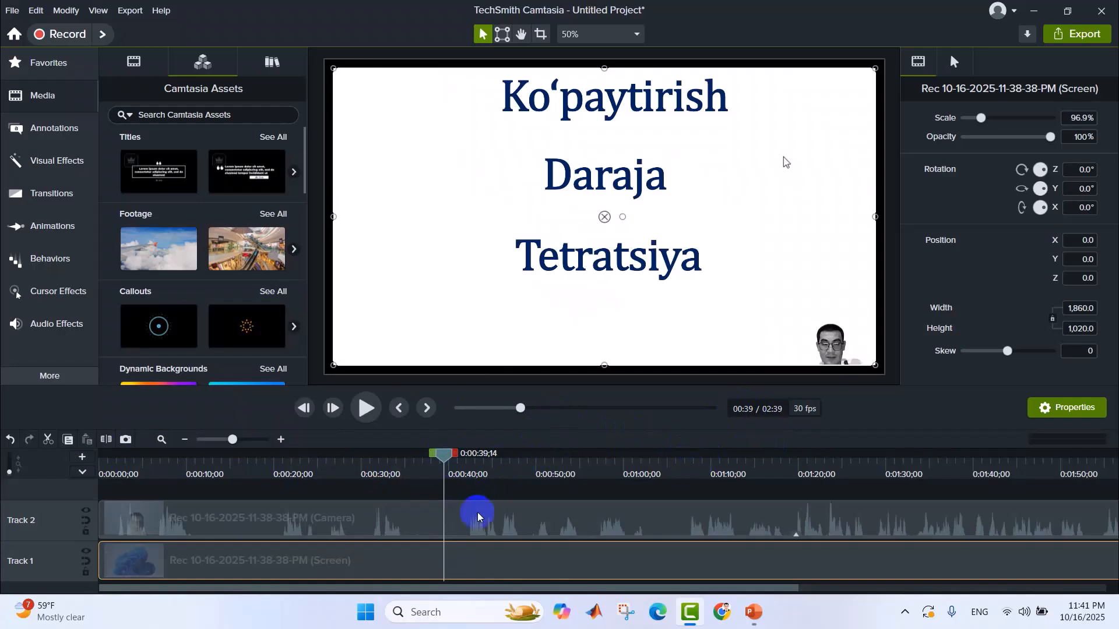
click(712, 336)
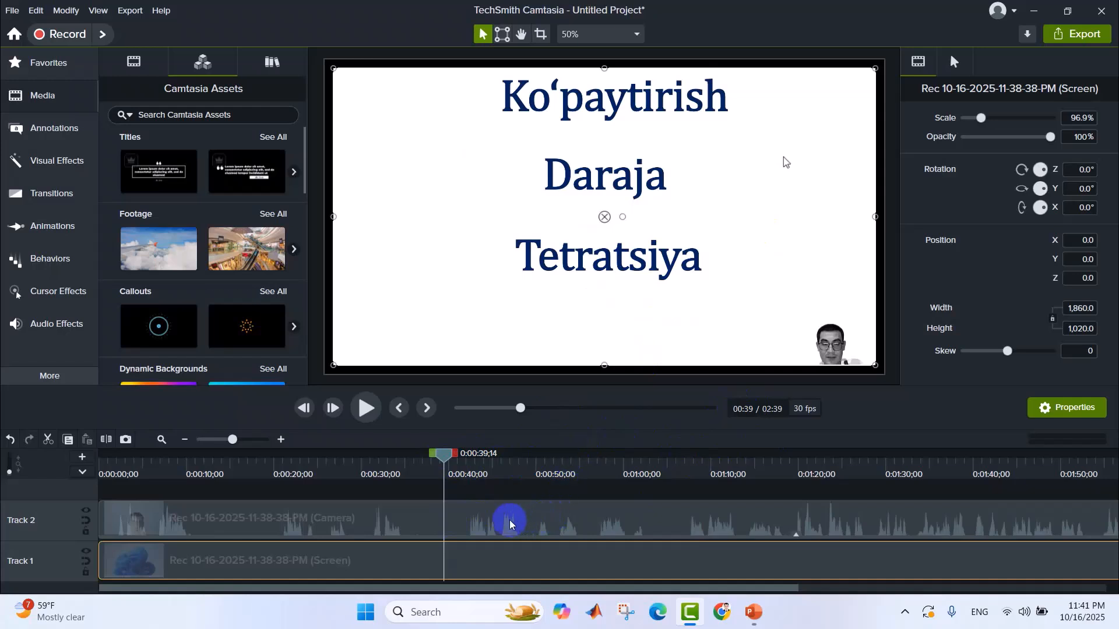
click(402, 520)
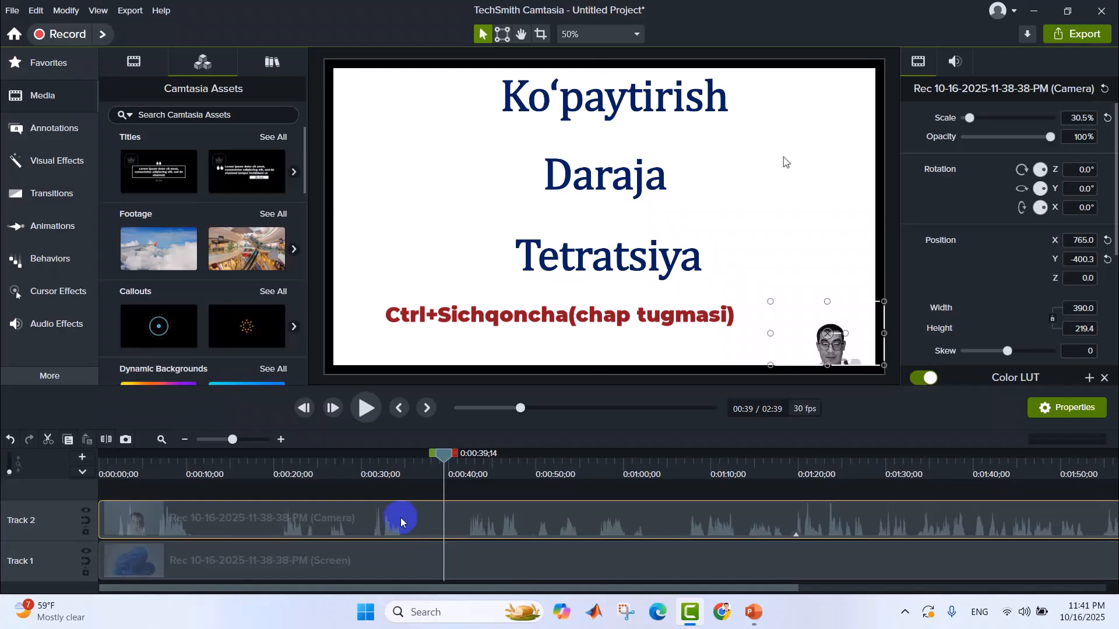
ctrl+click(408, 558)
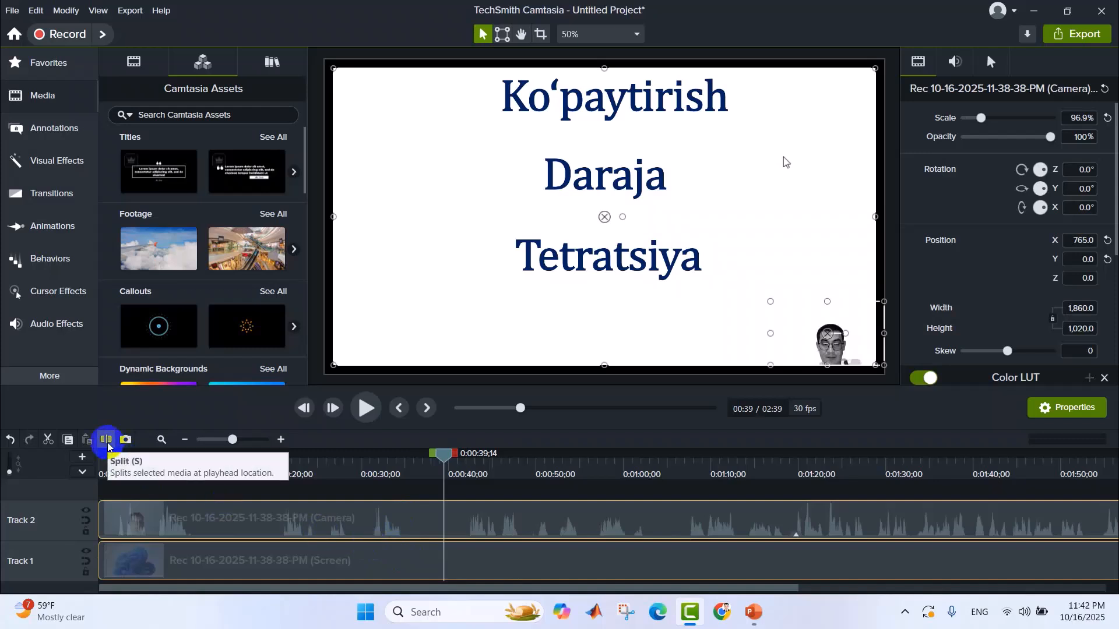
key(s)
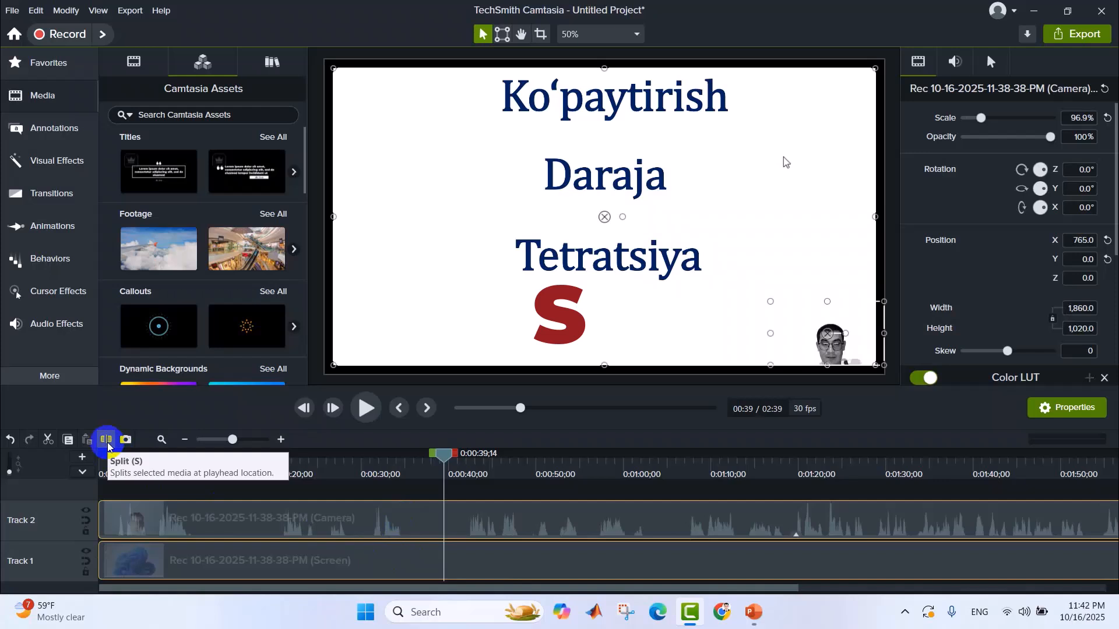
click(106, 441)
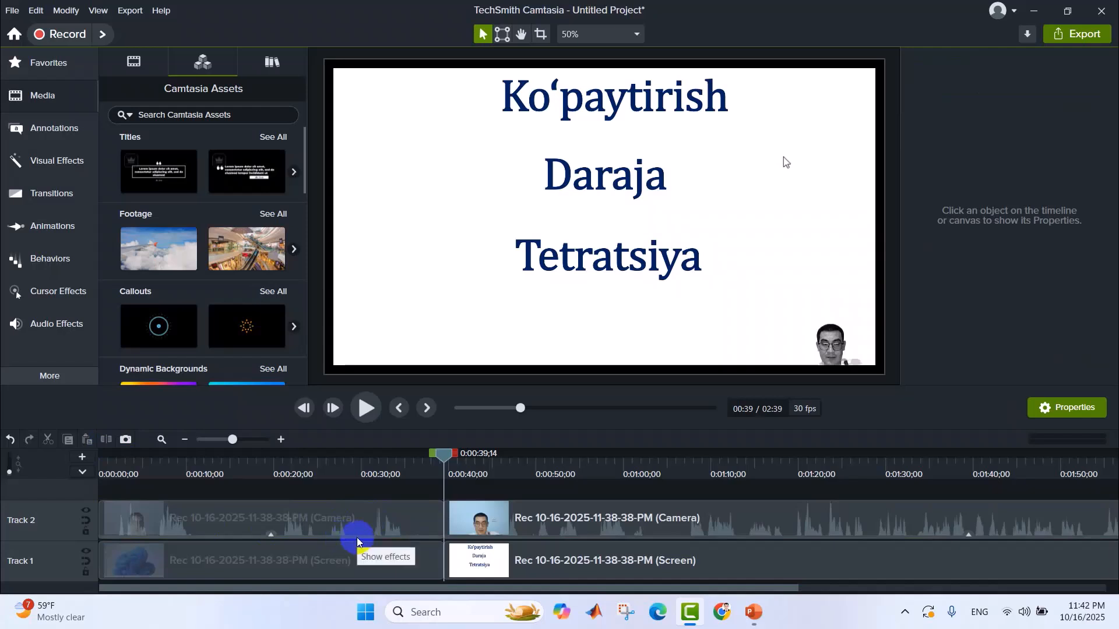
Delete the camera and screen segments before the split, leaving the gap on both tracks.
click(400, 562)
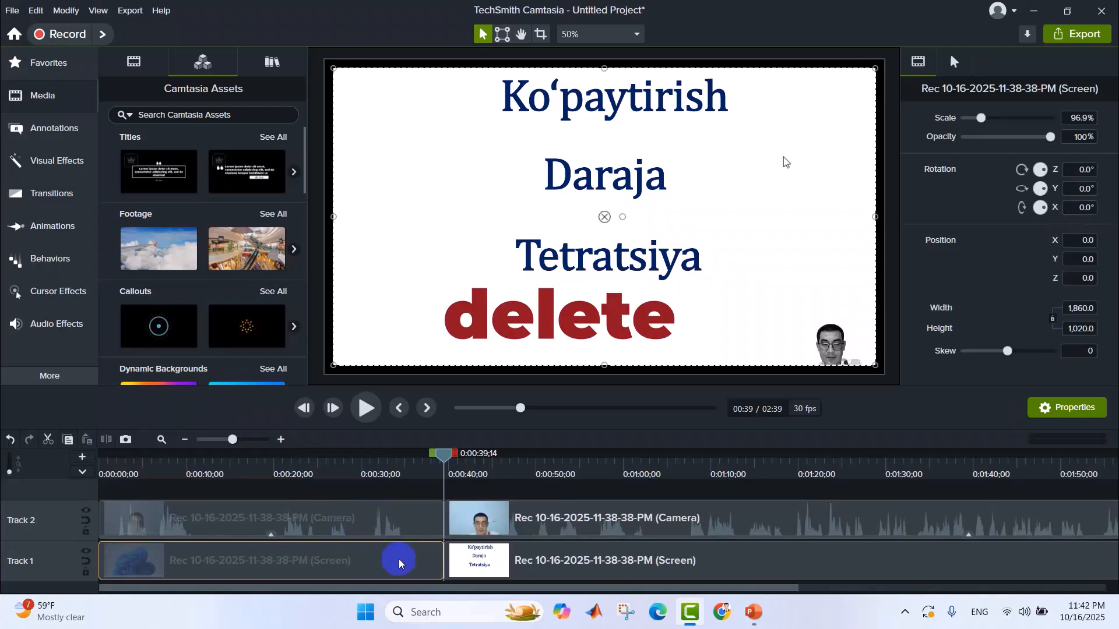
key(Delete)
click(393, 518)
key(Delete)
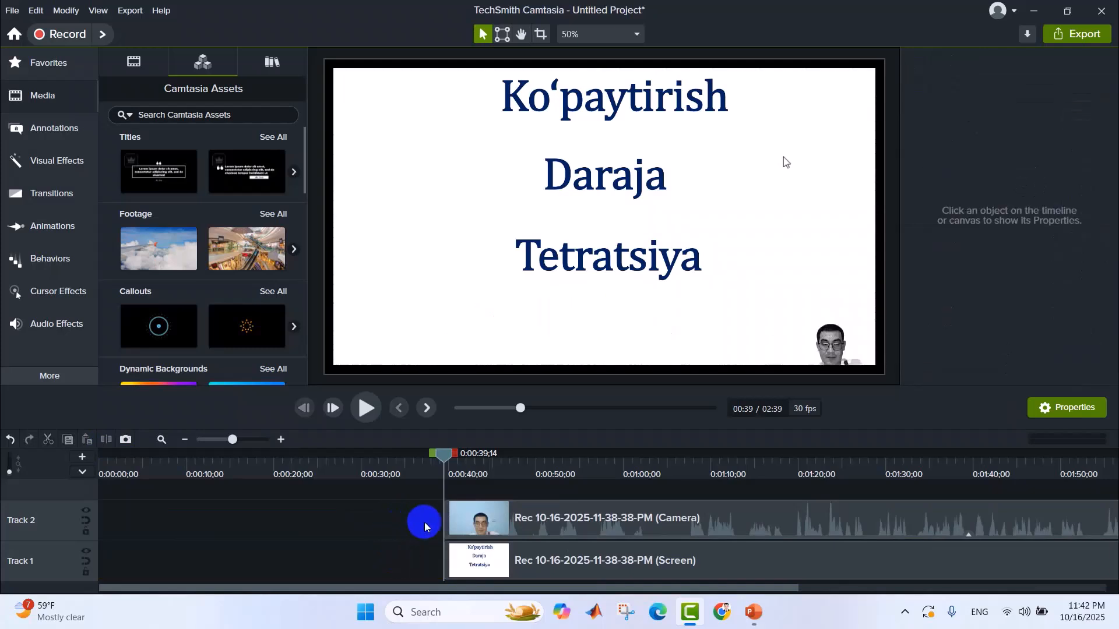
Move the remaining camera and screen clips together to the start of the timeline and return the playhead to 0:00:00;00.
click(484, 556)
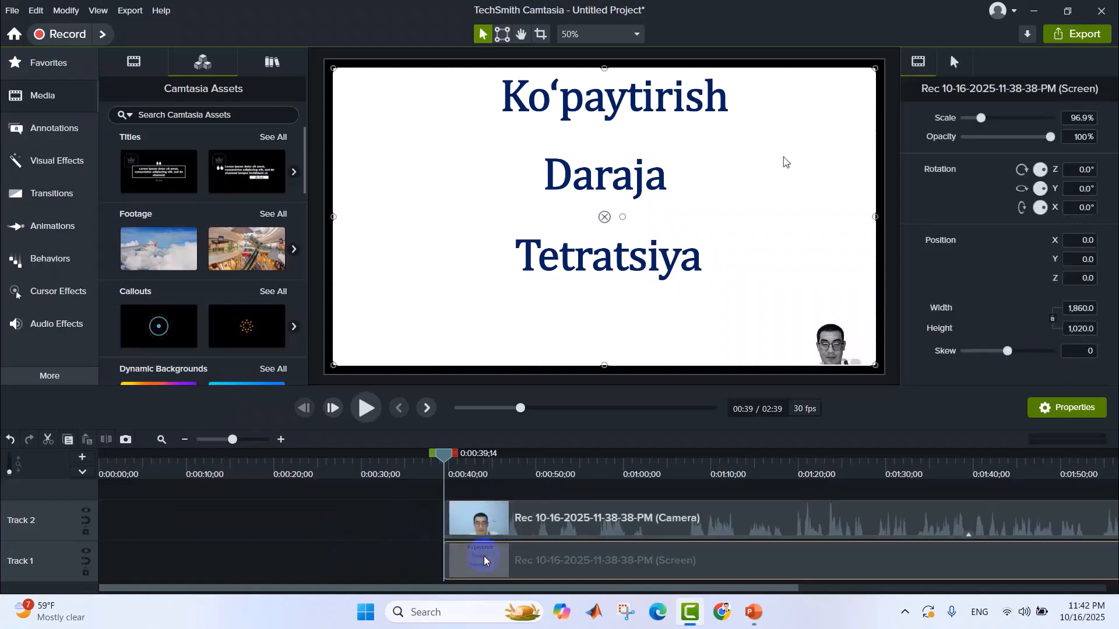
click(500, 533)
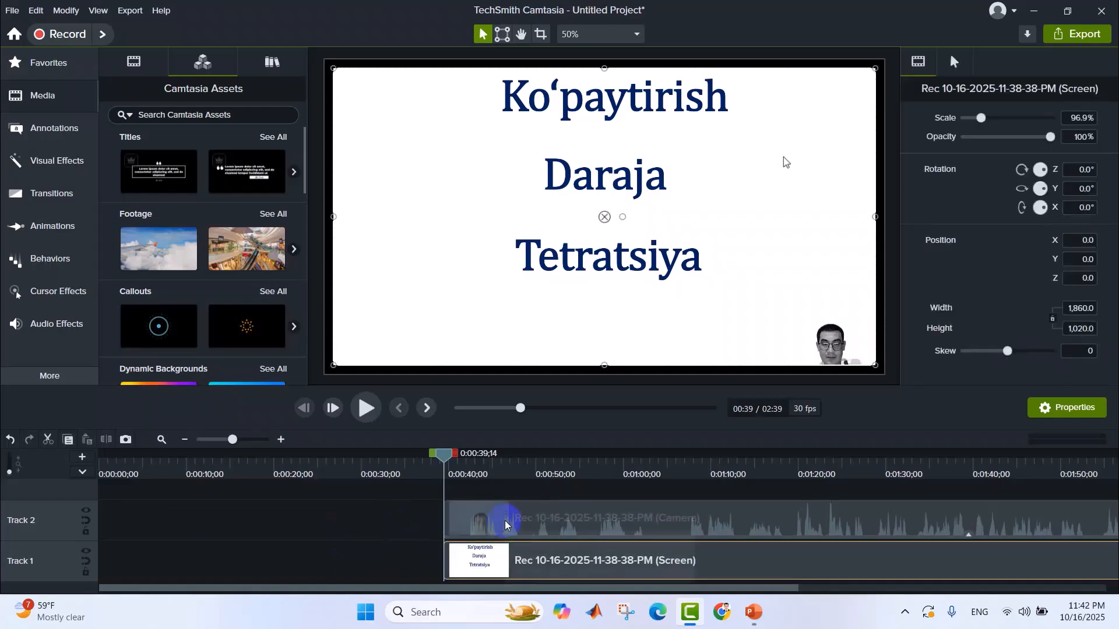
drag(522, 525, 138, 517)
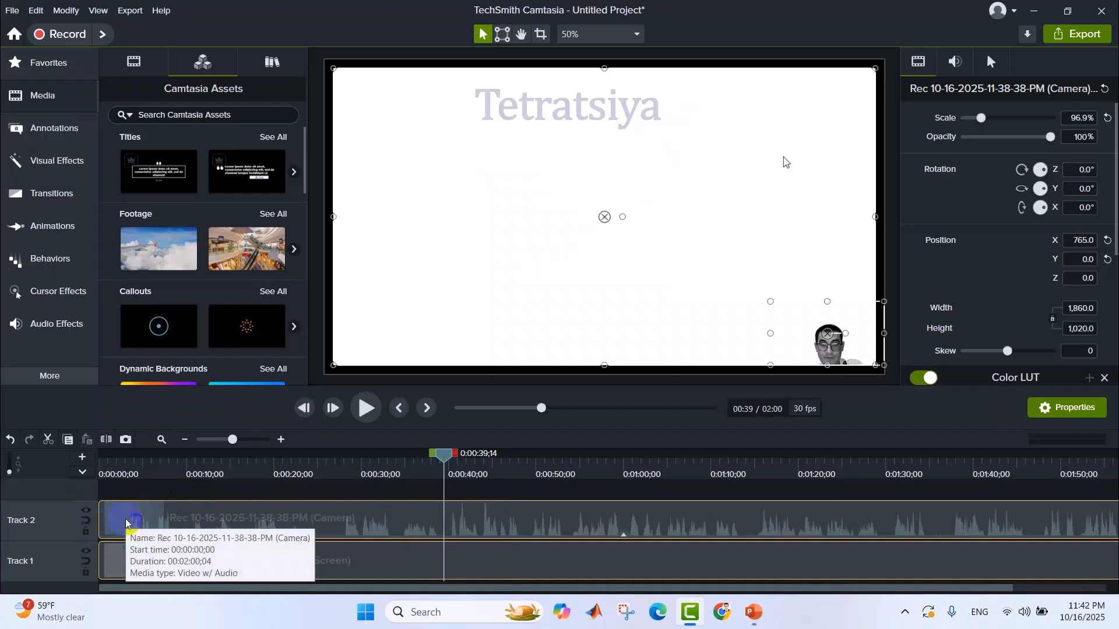
drag(442, 453, 98, 472)
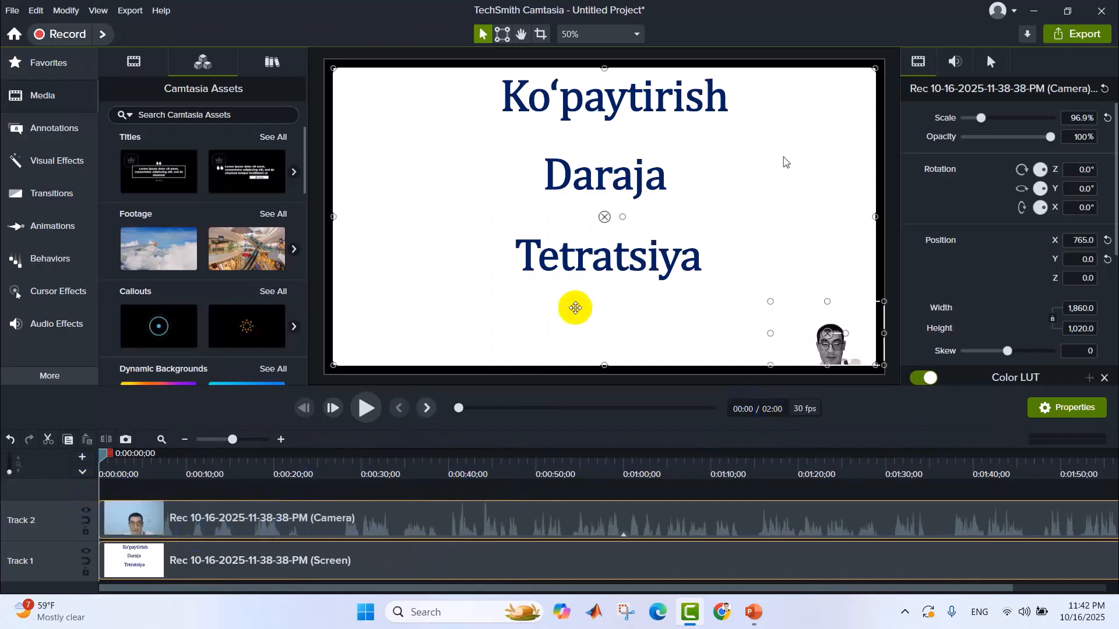
Split both clips at 0:01:38;00 and delete the camera and screen segments after that point.
drag(102, 460, 924, 534)
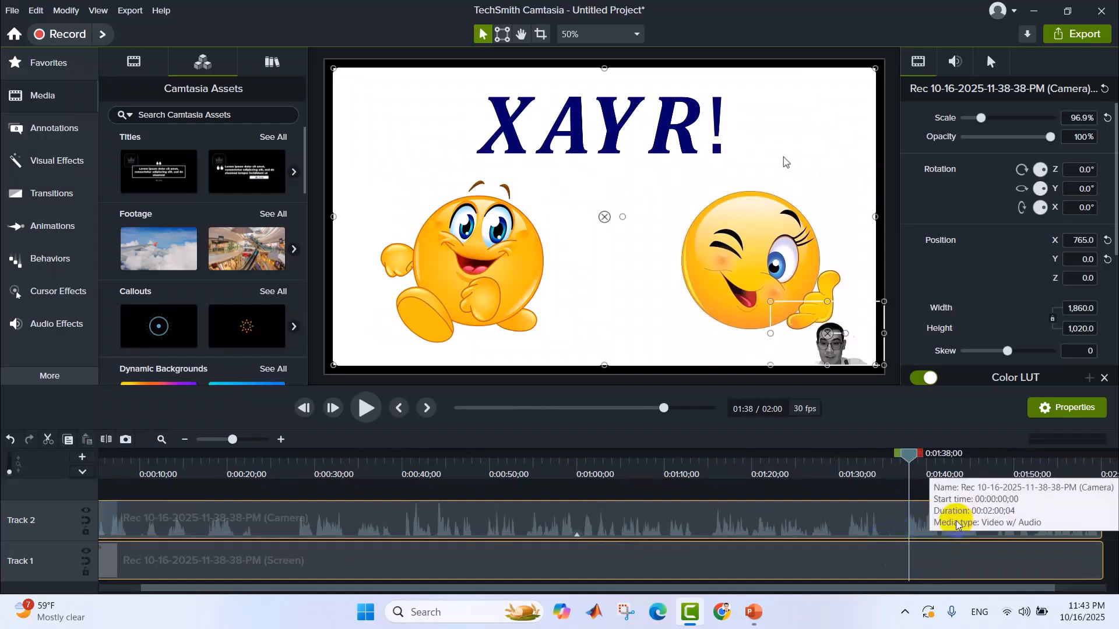
key(s)
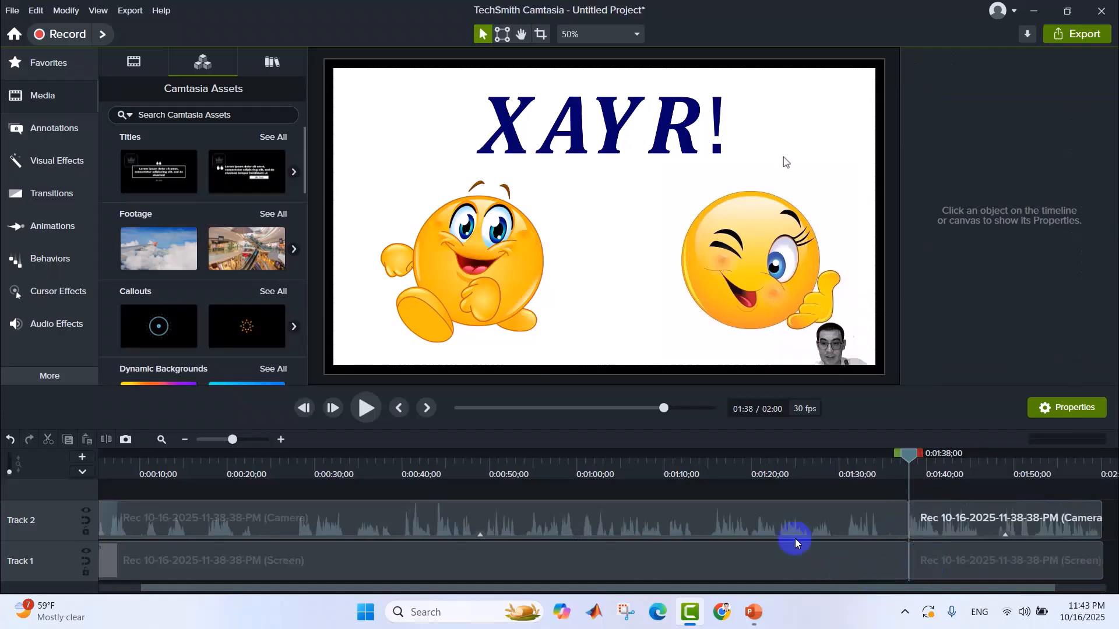
click(942, 518)
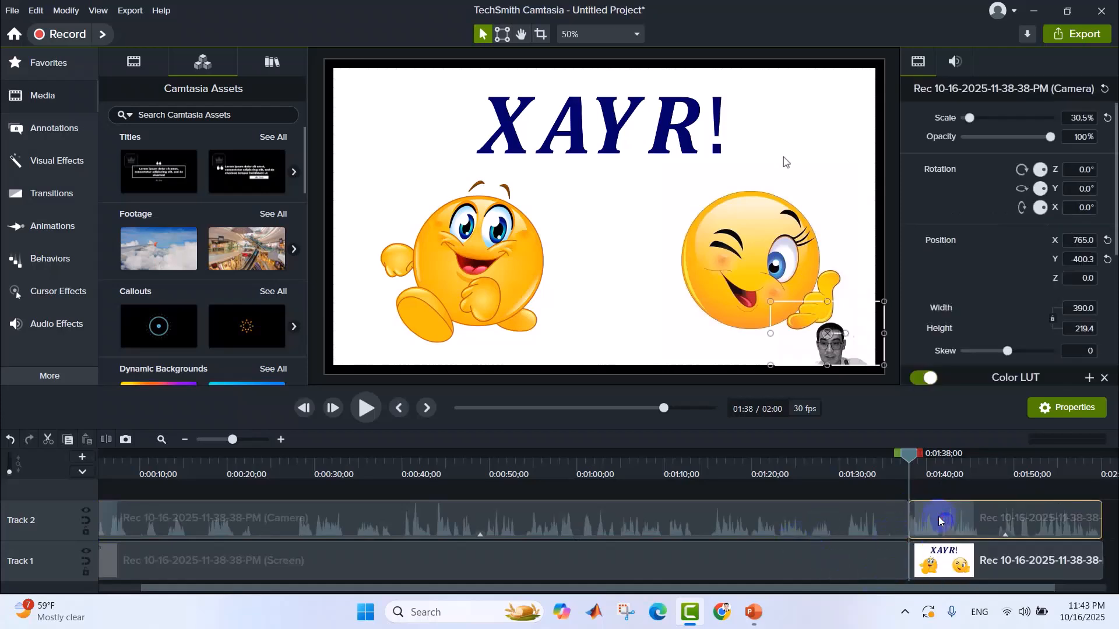
key(Delete)
click(973, 556)
key(Delete)
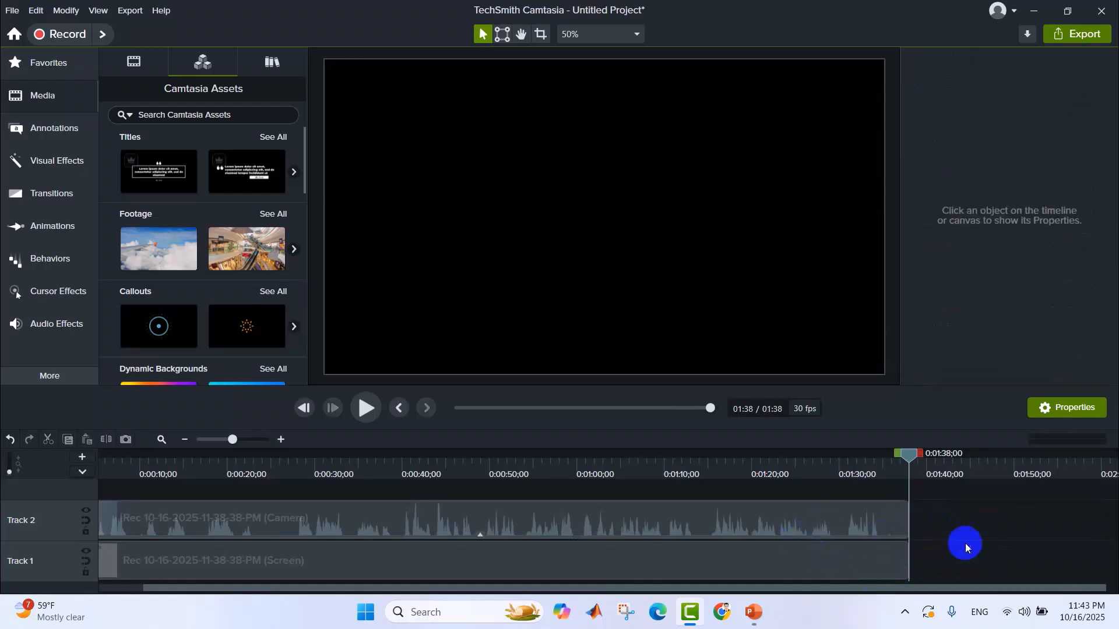
Return the playhead to 0:00:00;00 and apply the Noise Removal audio effect to the camera clip on Track 2.
drag(912, 458, 66, 435)
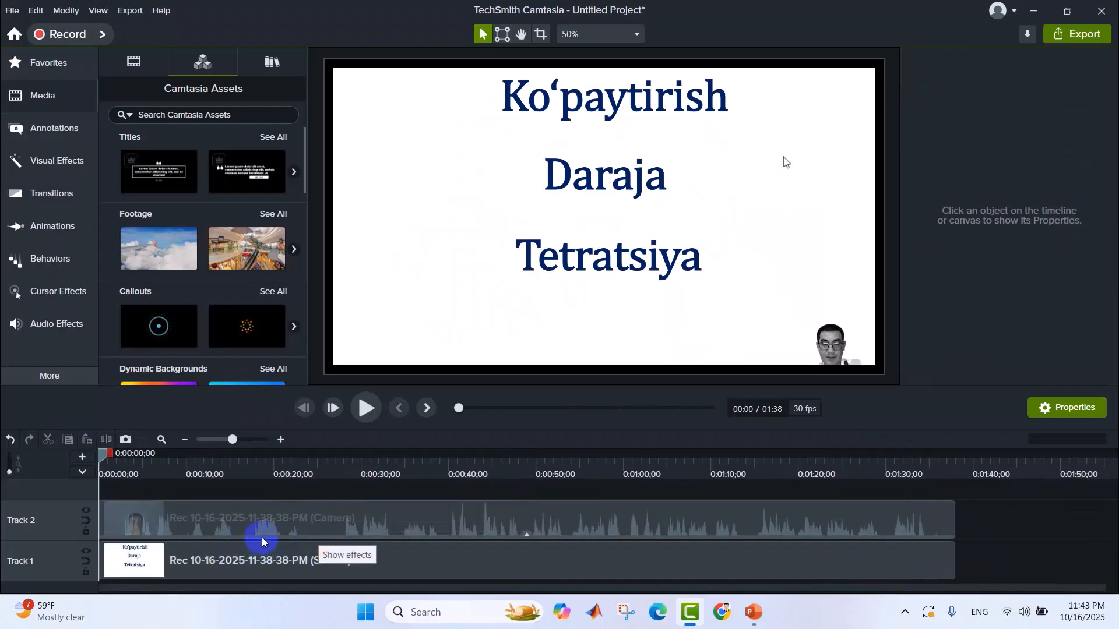
click(208, 518)
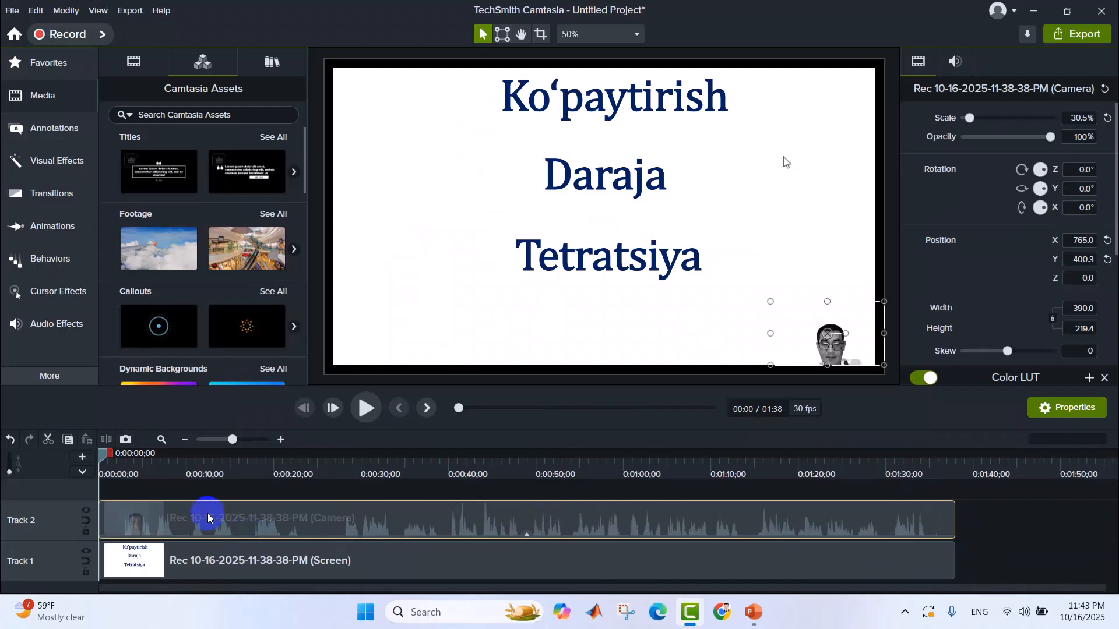
click(51, 325)
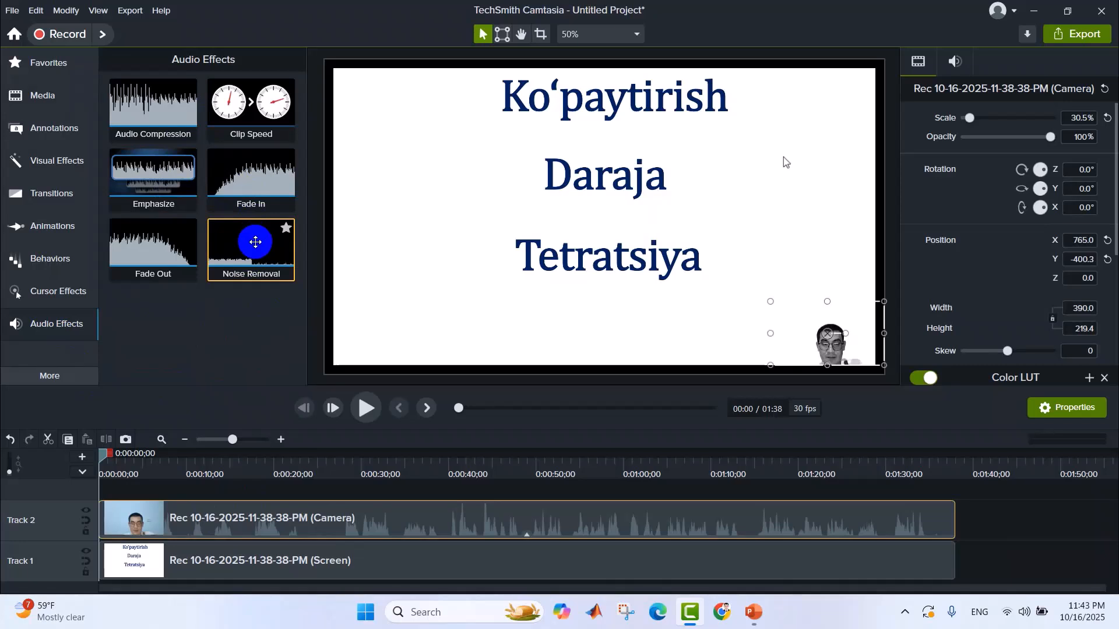
drag(255, 242, 254, 518)
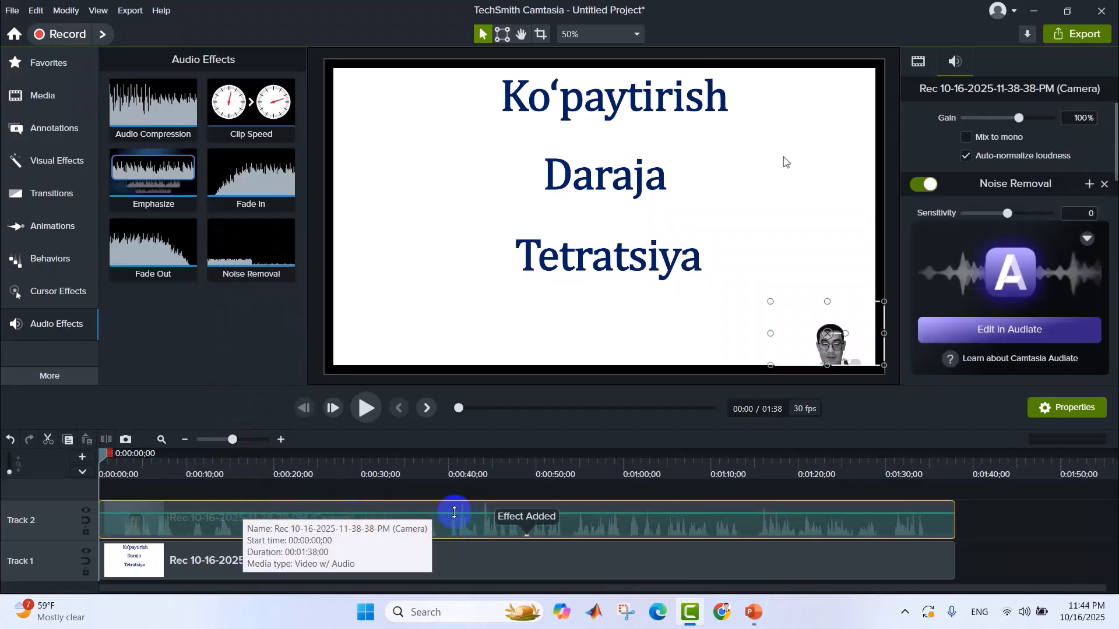
Lower the camera clip's audio volume on the timeline to below 71% and play the first seconds to check the sound.
mouse_move(448, 513)
mouse_down()
mouse_move(452, 502)
mouse_move(453, 520)
mouse_up()
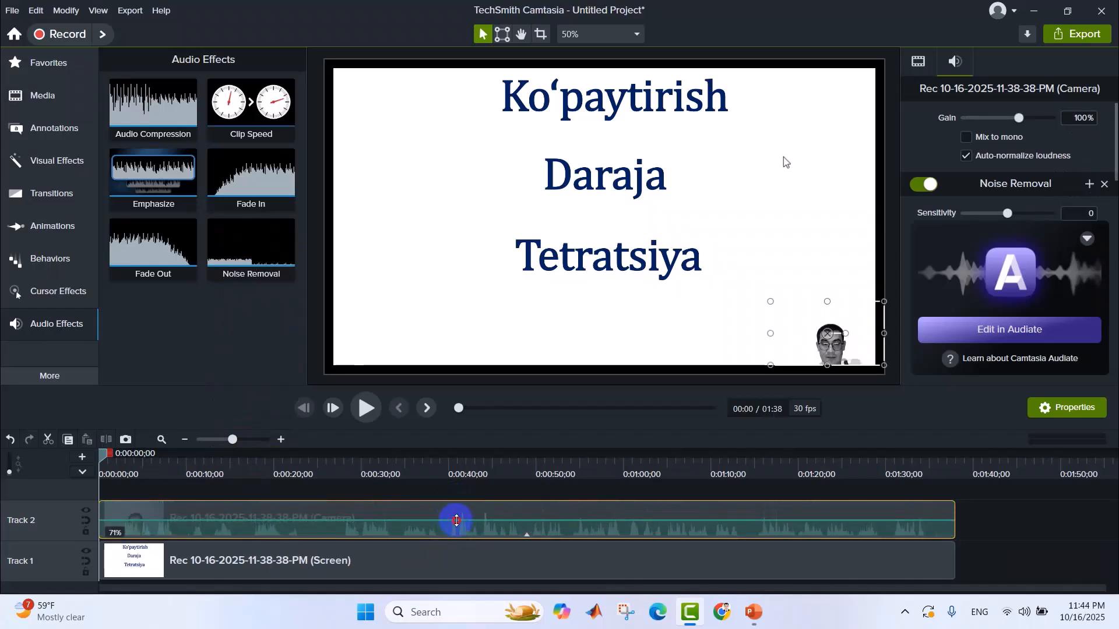
drag(459, 521, 459, 526)
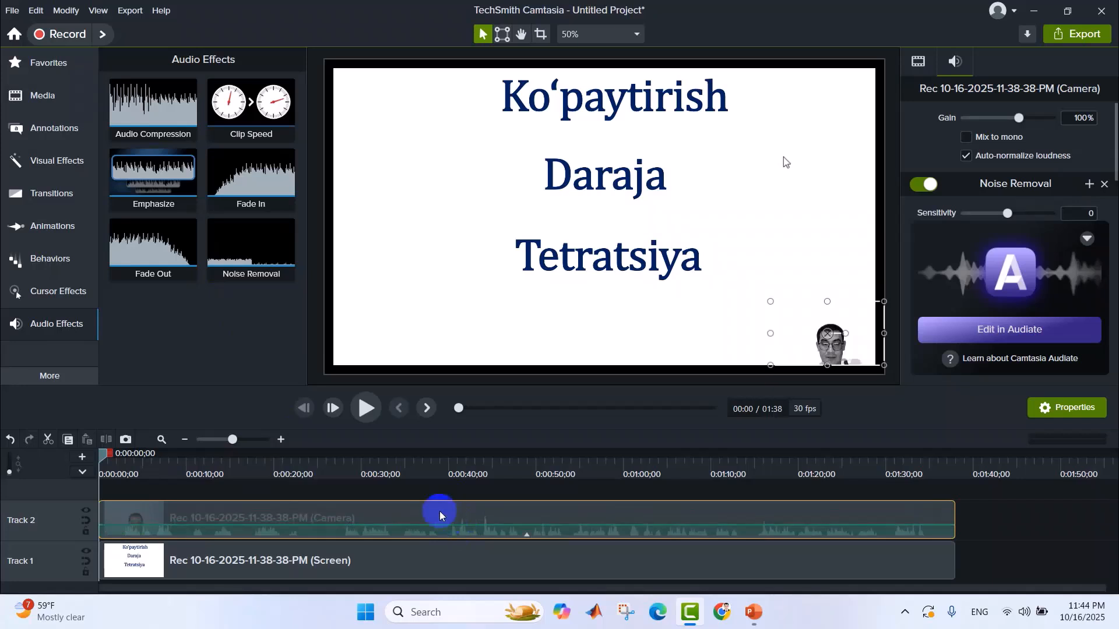
click(365, 408)
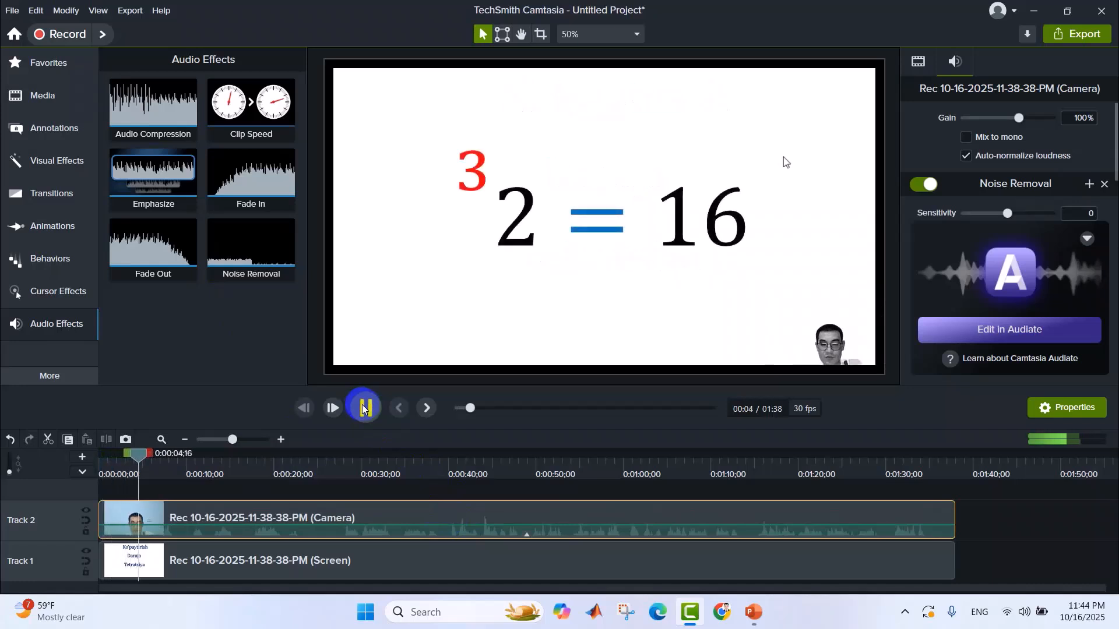
click(364, 408)
click(484, 534)
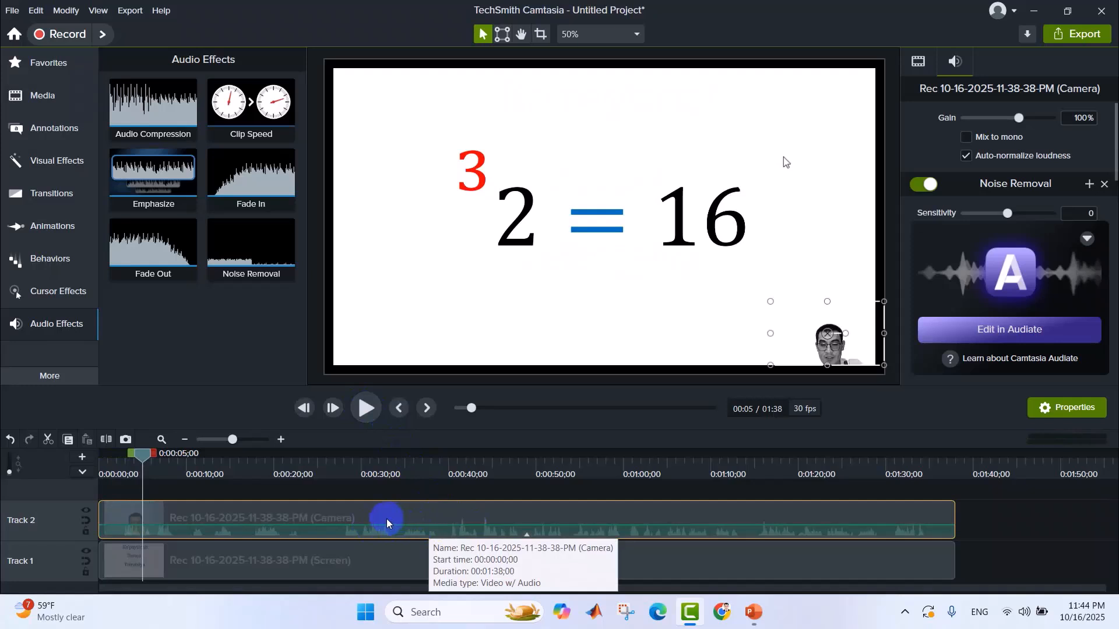
Add the red text arrow callout at 0:00:31;18 on a new track above the camera clip.
drag(140, 459, 310, 472)
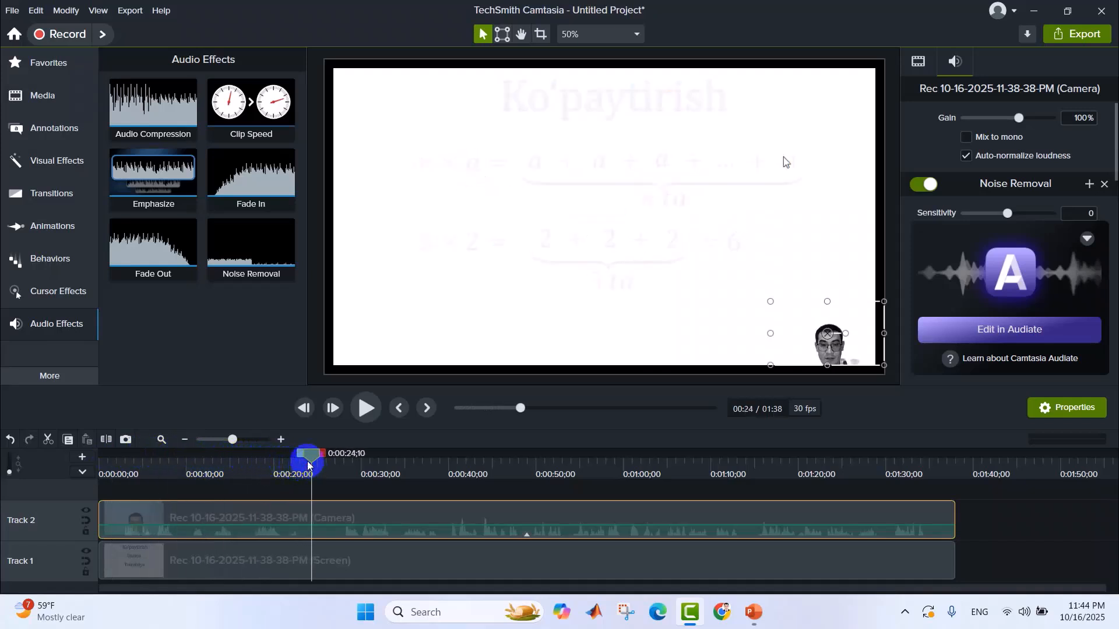
drag(315, 456, 314, 460)
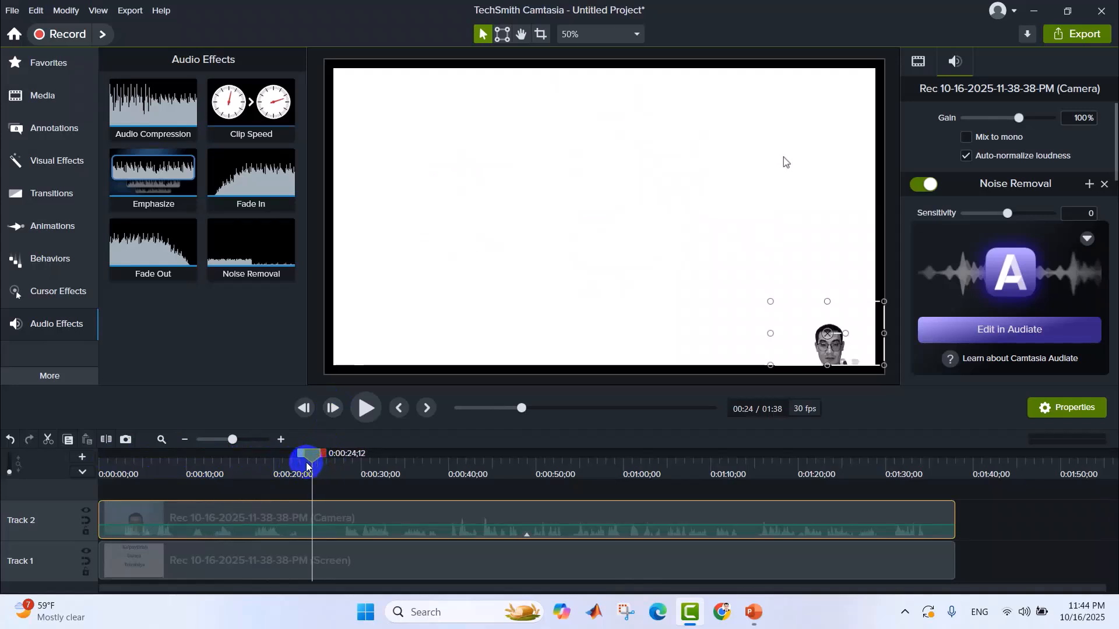
click(51, 137)
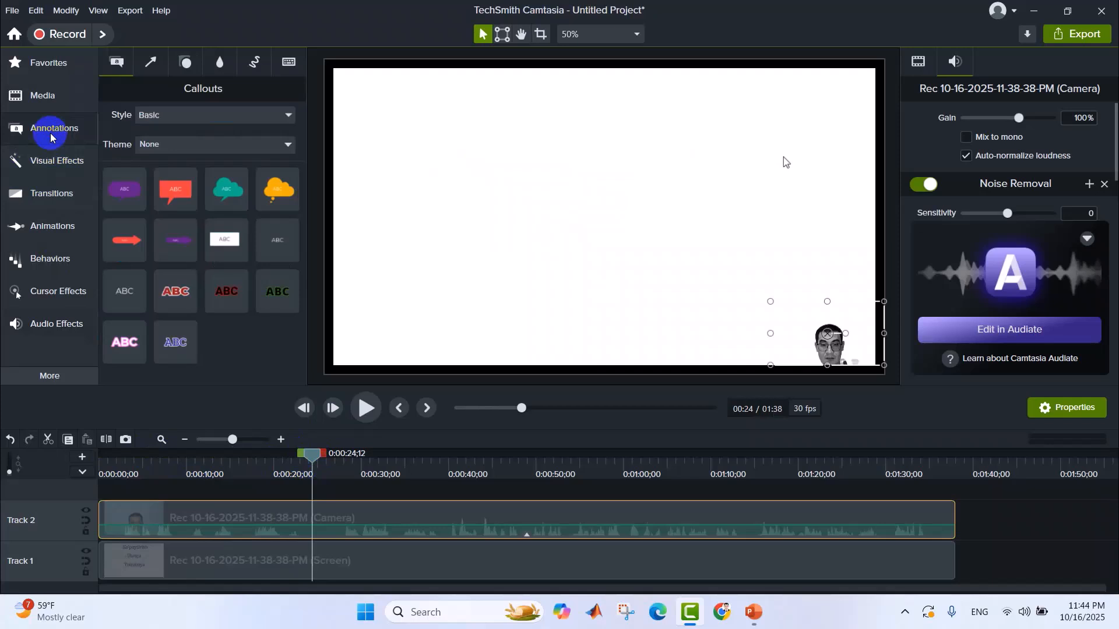
click(226, 253)
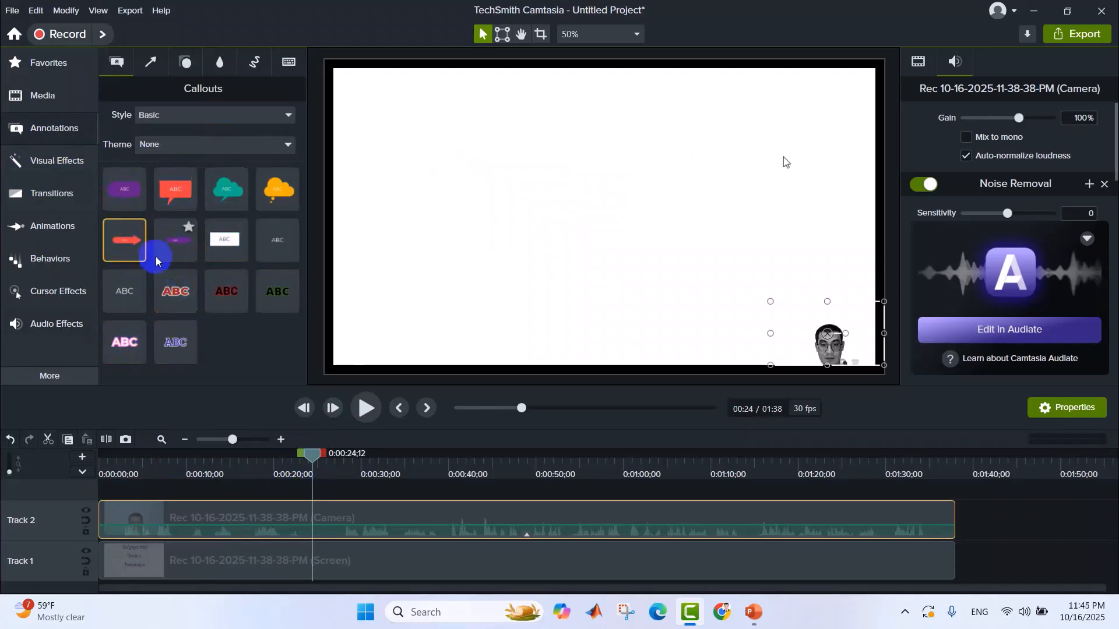
drag(132, 249, 375, 473)
drag(128, 239, 378, 488)
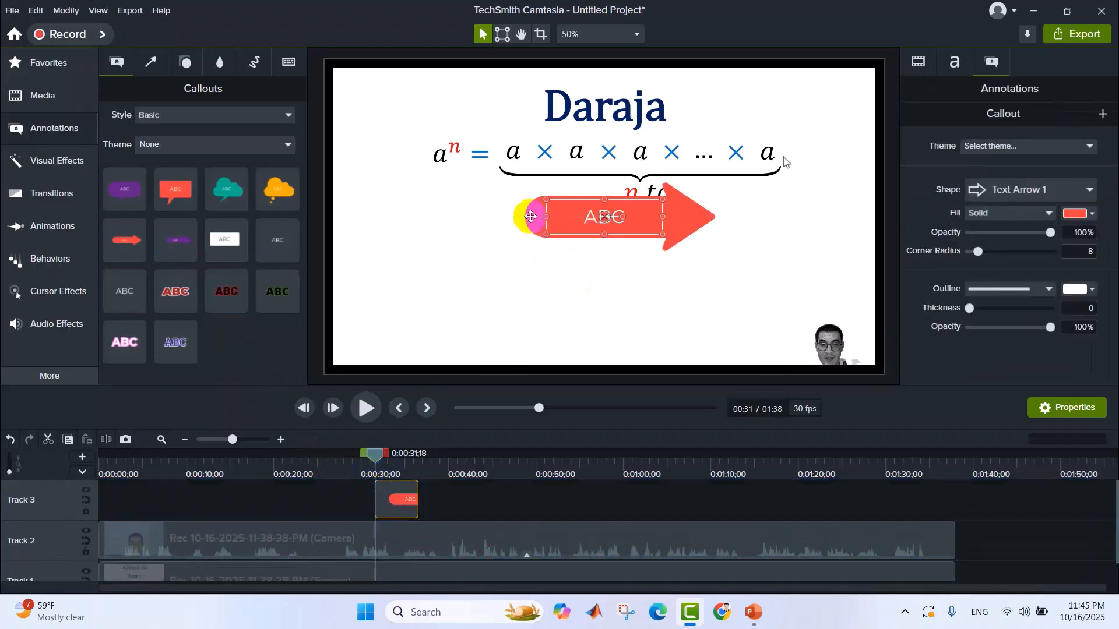
Move the arrow callout to the slide's left edge, below the power formula, and play that section to check it.
drag(690, 214, 387, 240)
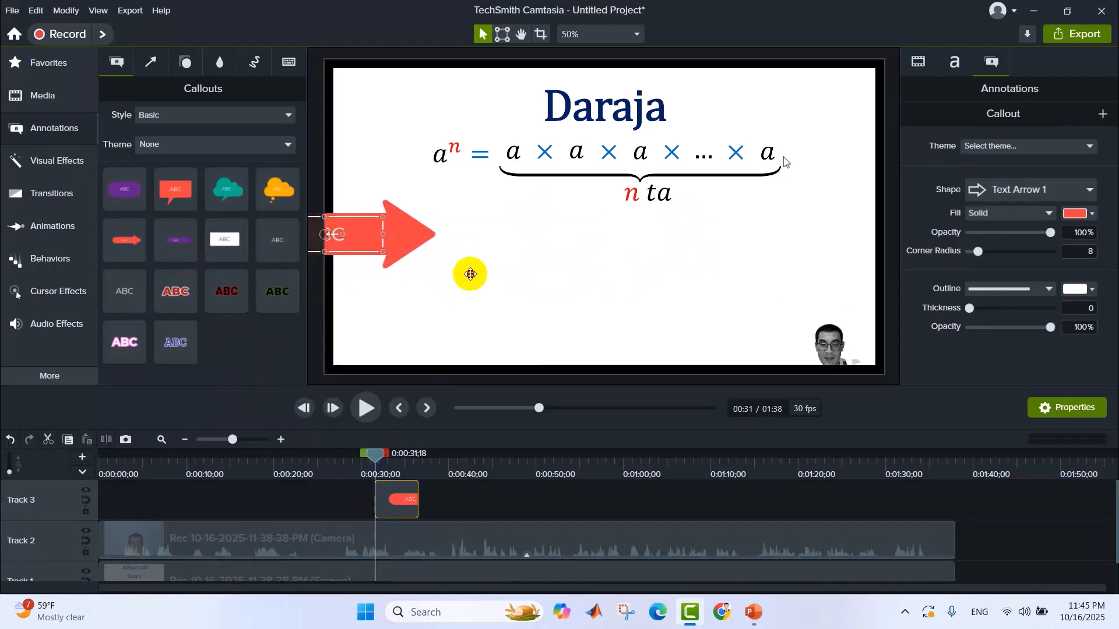
click(470, 274)
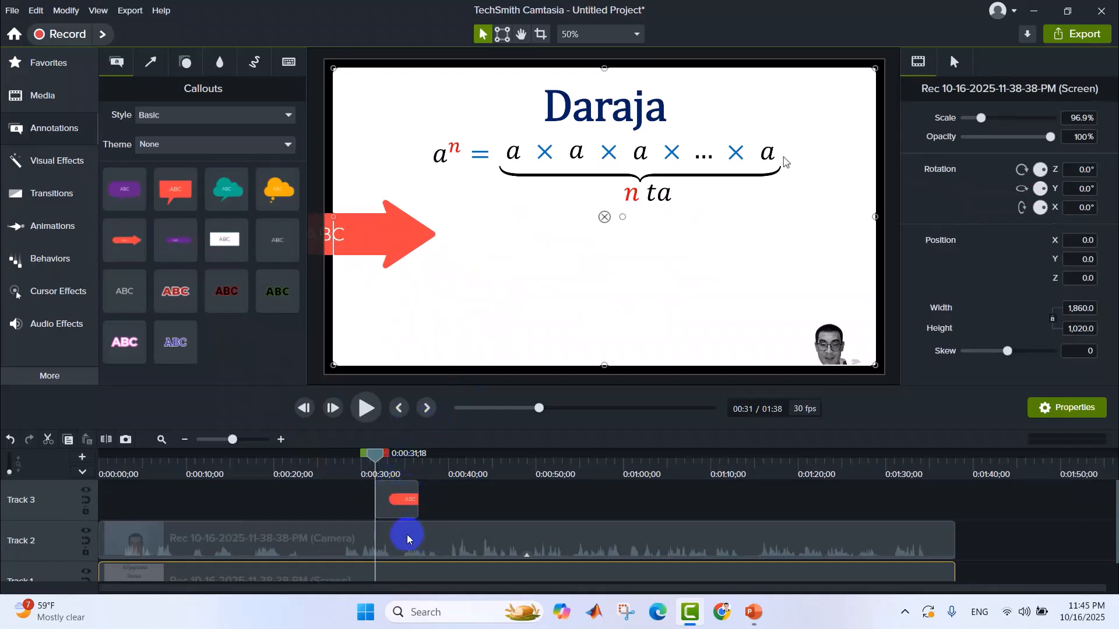
drag(380, 462, 348, 459)
click(373, 401)
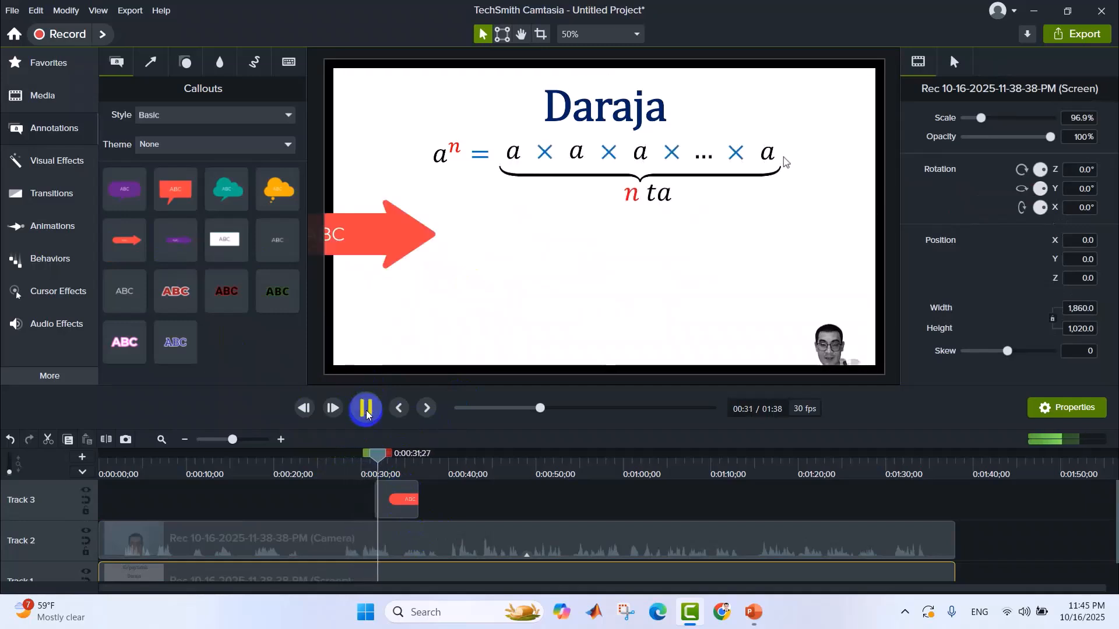
click(368, 410)
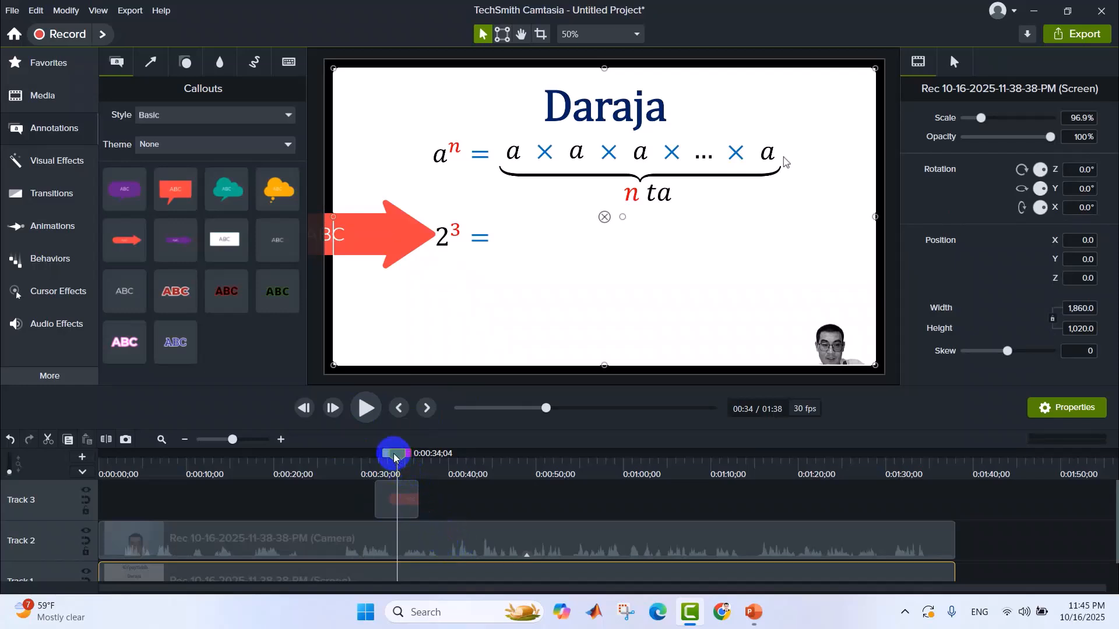
Split the camera and screen clips together at 0:00:39;00.
drag(395, 458, 438, 471)
scroll(470, 525, down, 1)
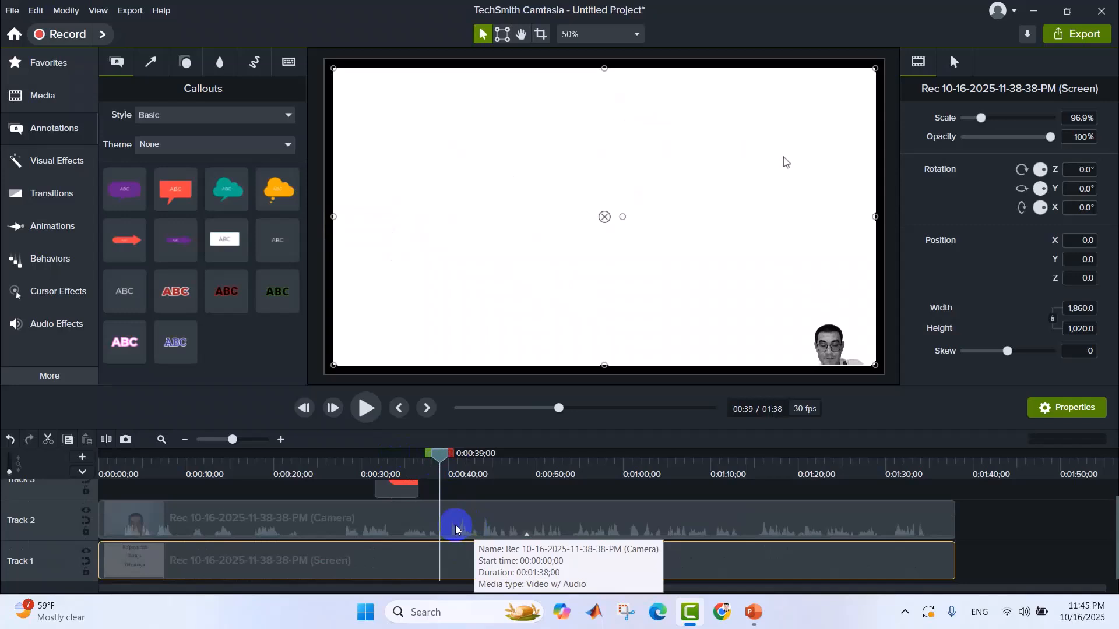
click(464, 520)
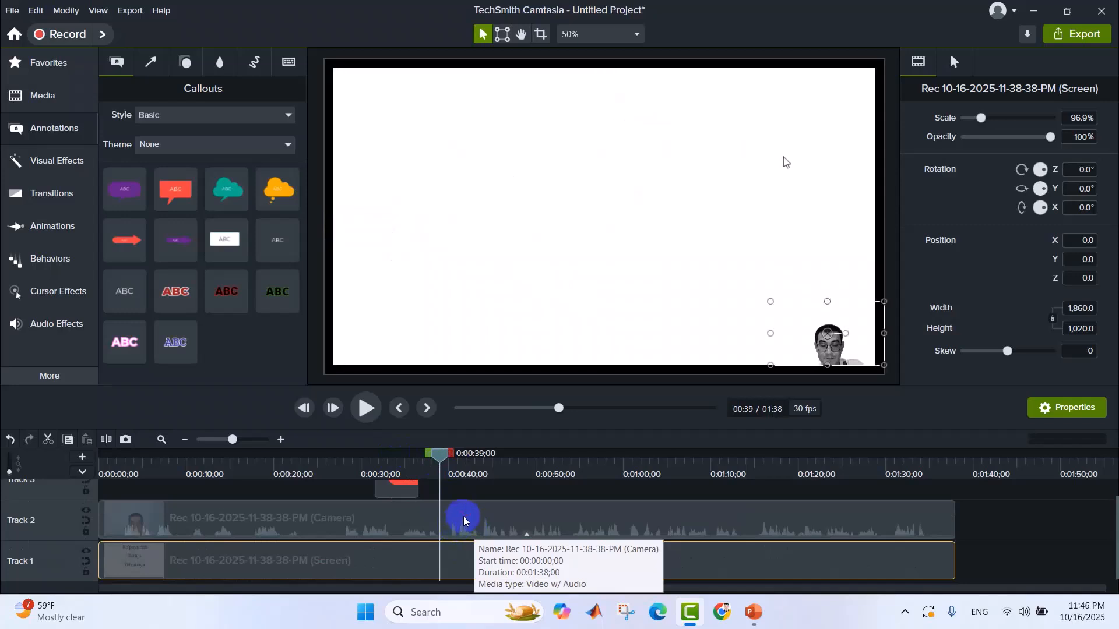
ctrl+click(474, 560)
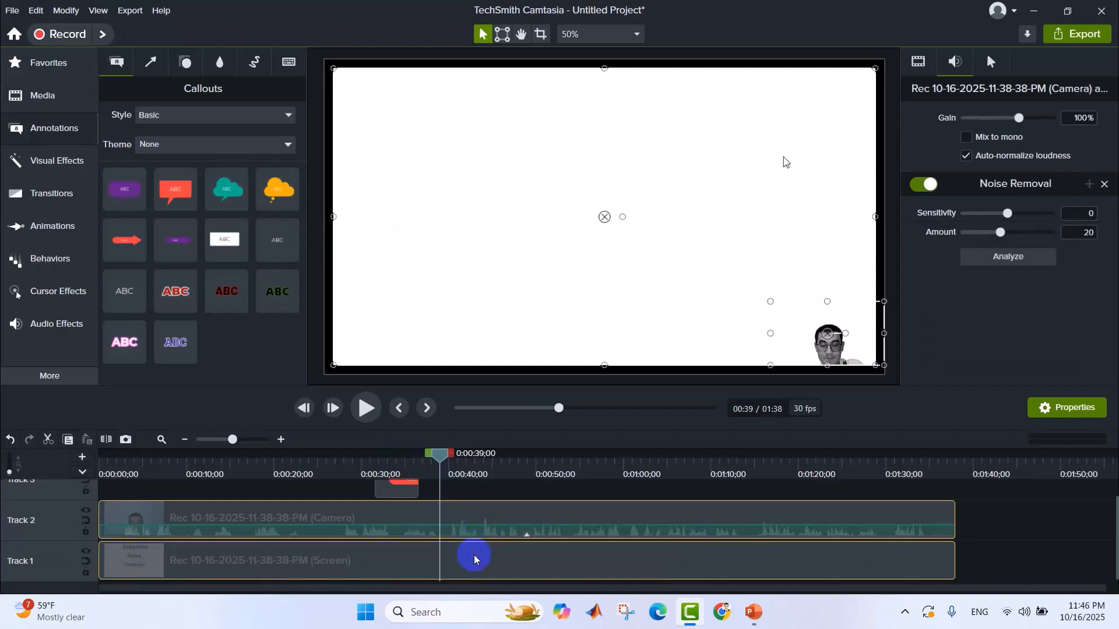
key(s)
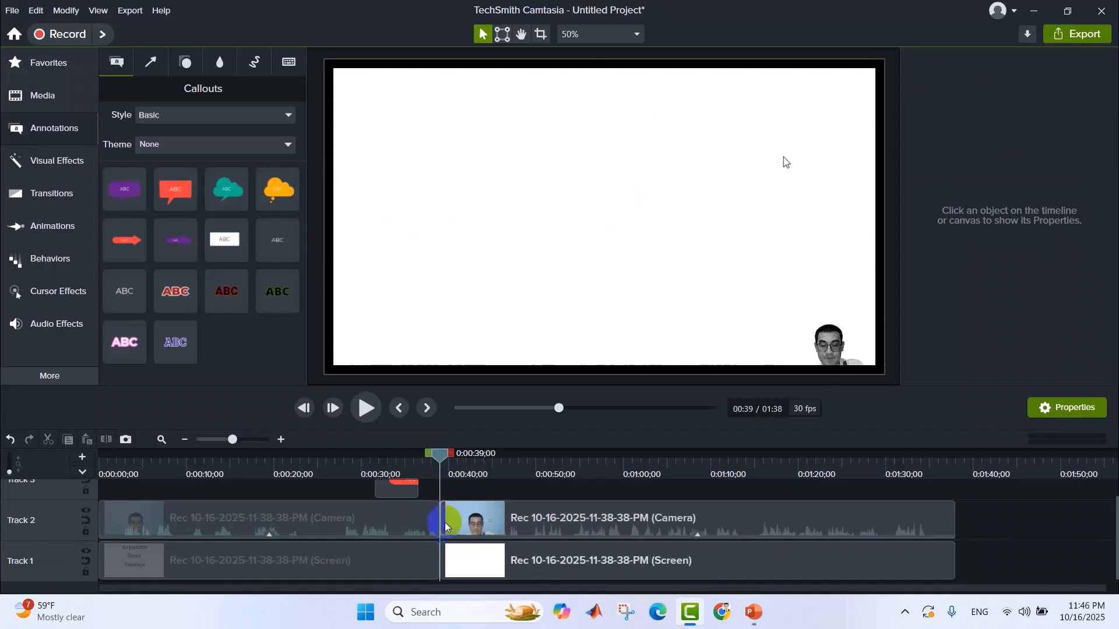
click(438, 558)
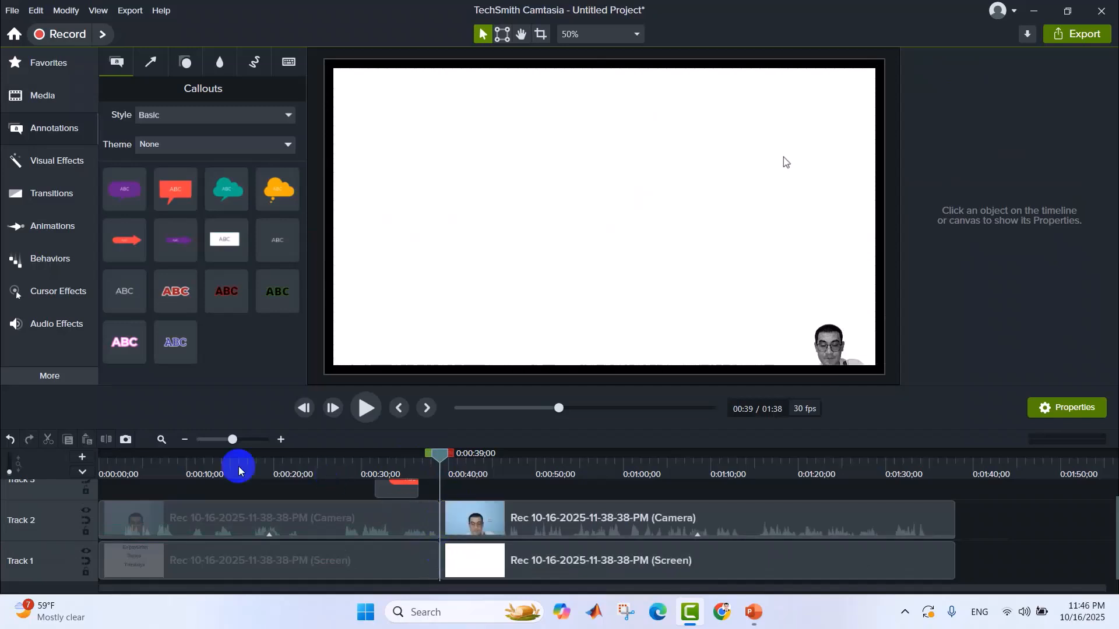
Apply the Arrow Slice transition at the 0:00:39;00 split on both the camera and screen tracks.
click(47, 194)
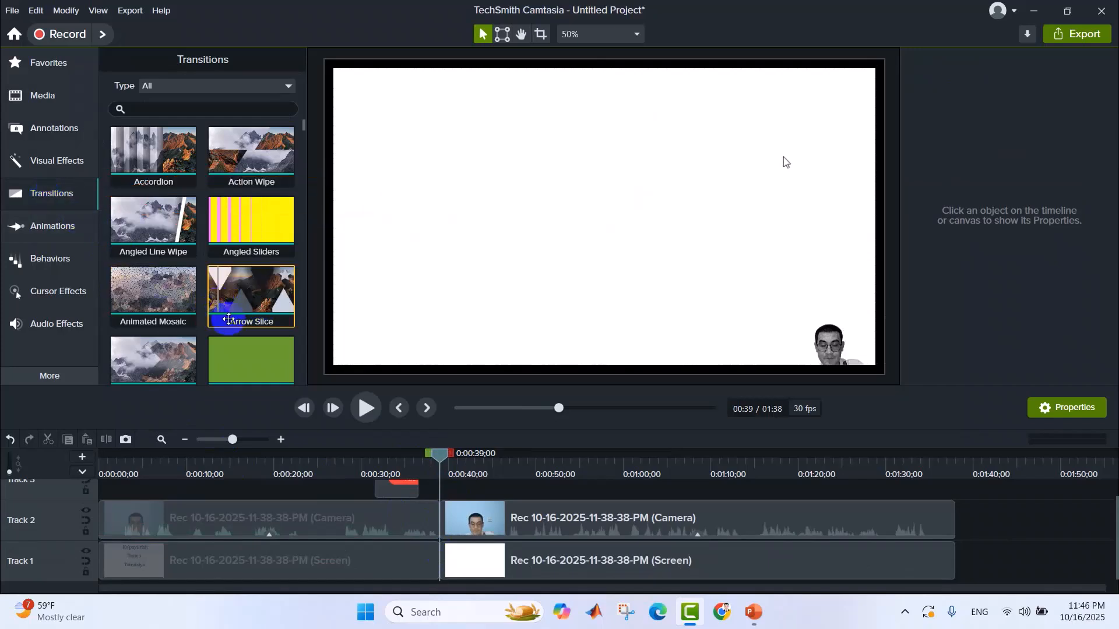
scroll(204, 294, down, 1)
scroll(205, 291, down, 4)
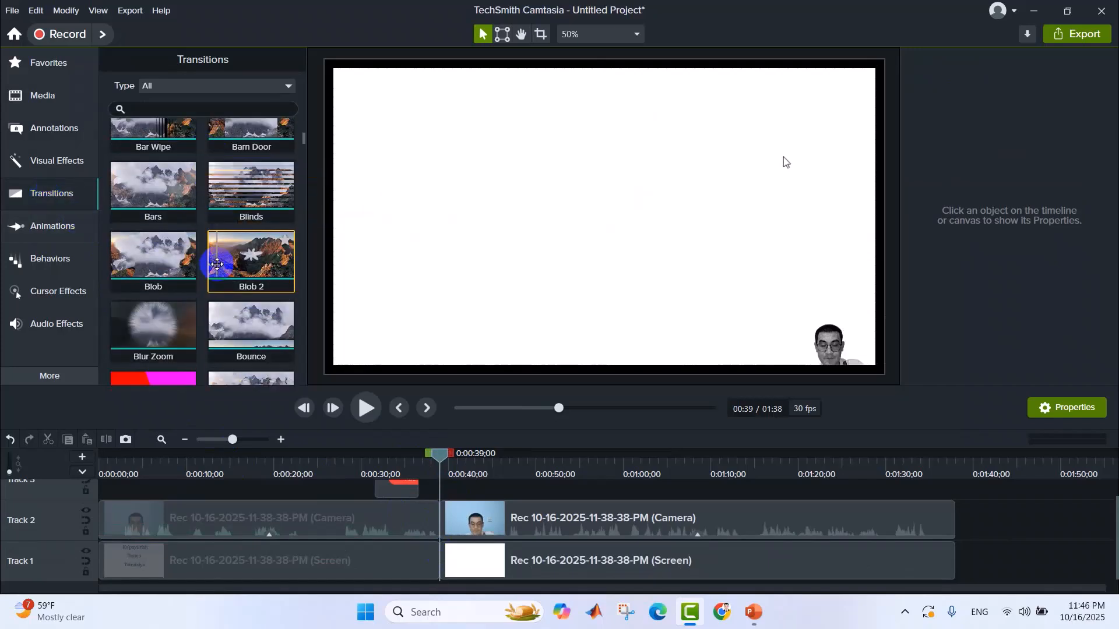
scroll(216, 265, down, 3)
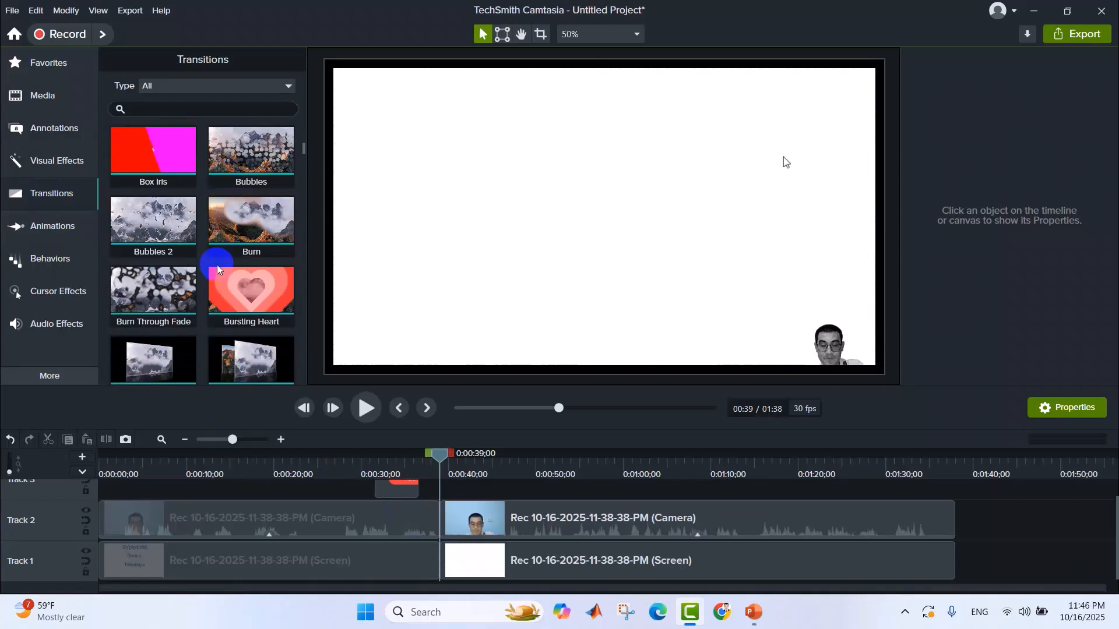
scroll(216, 264, down, 1)
scroll(217, 264, up, 5)
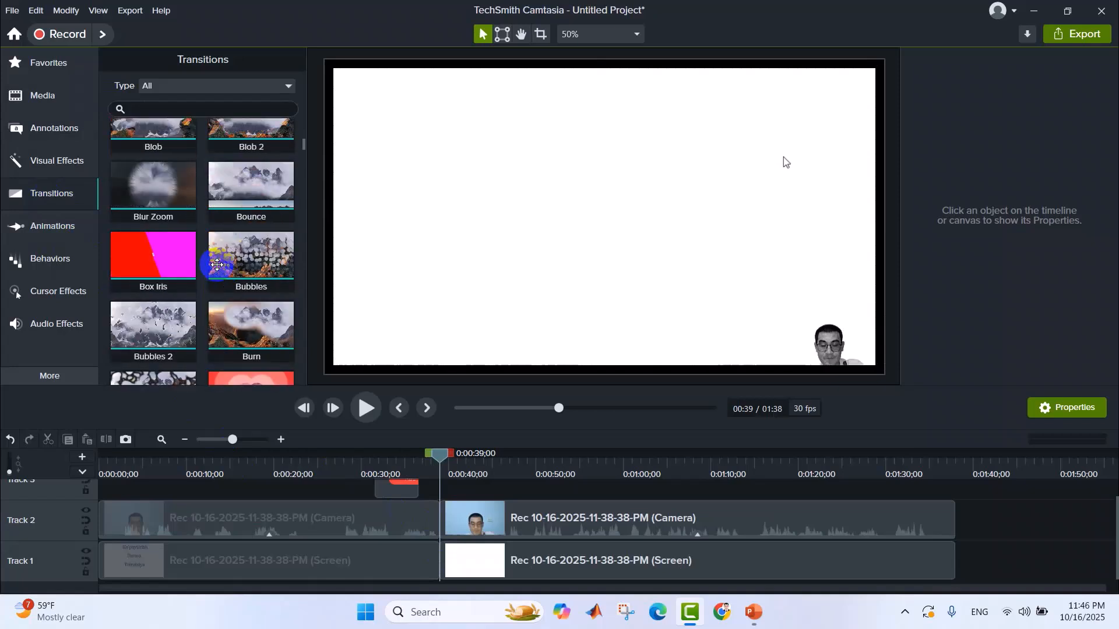
scroll(217, 264, up, 3)
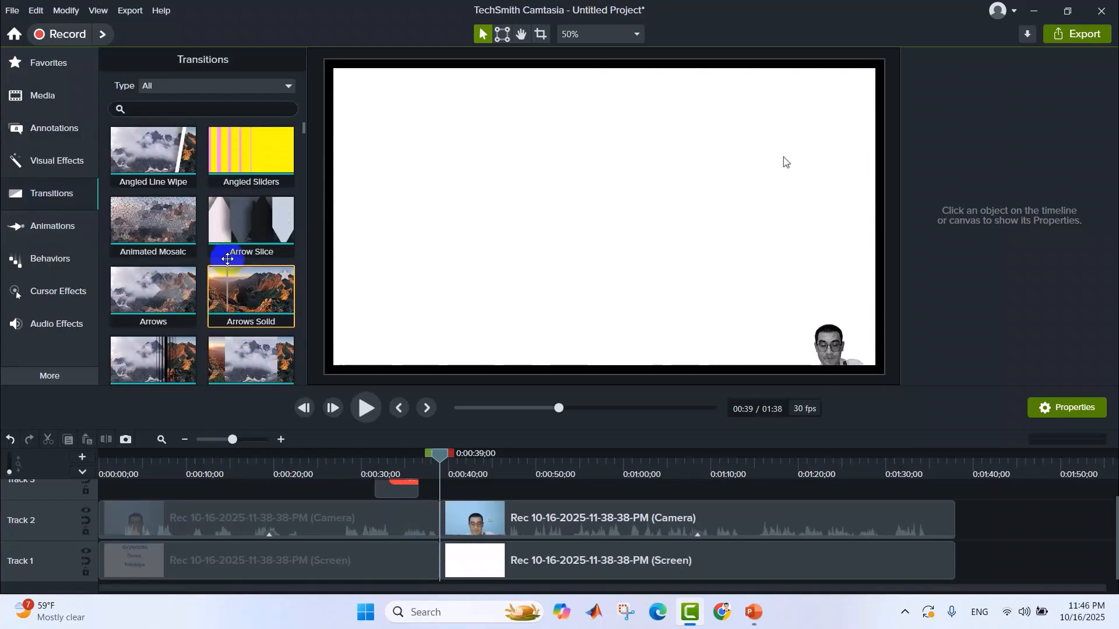
mouse_move(233, 248)
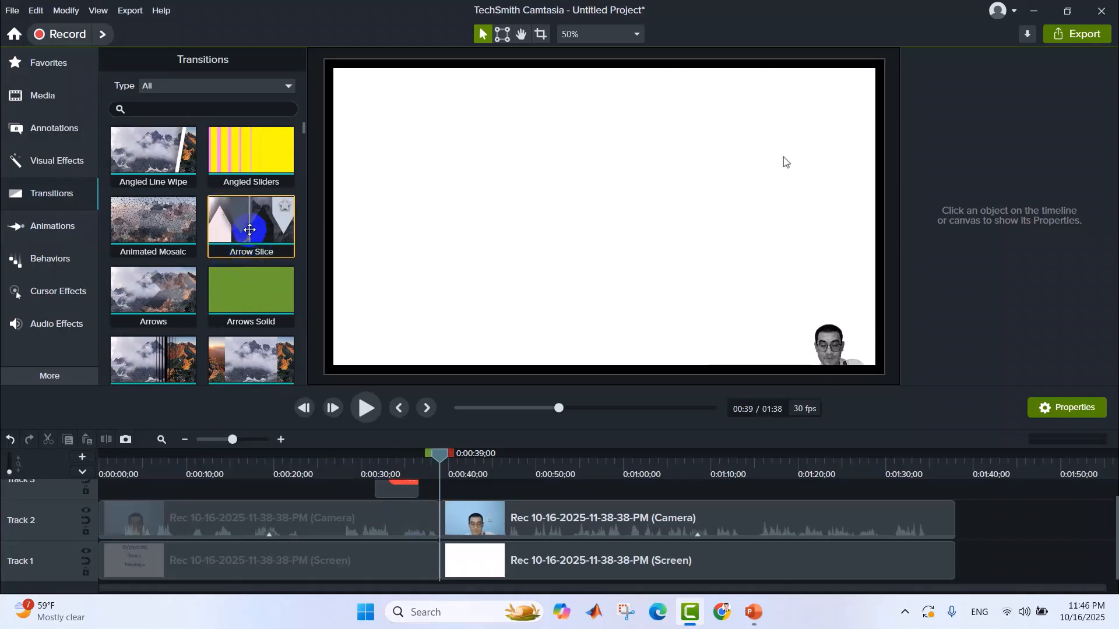
drag(243, 222, 438, 520)
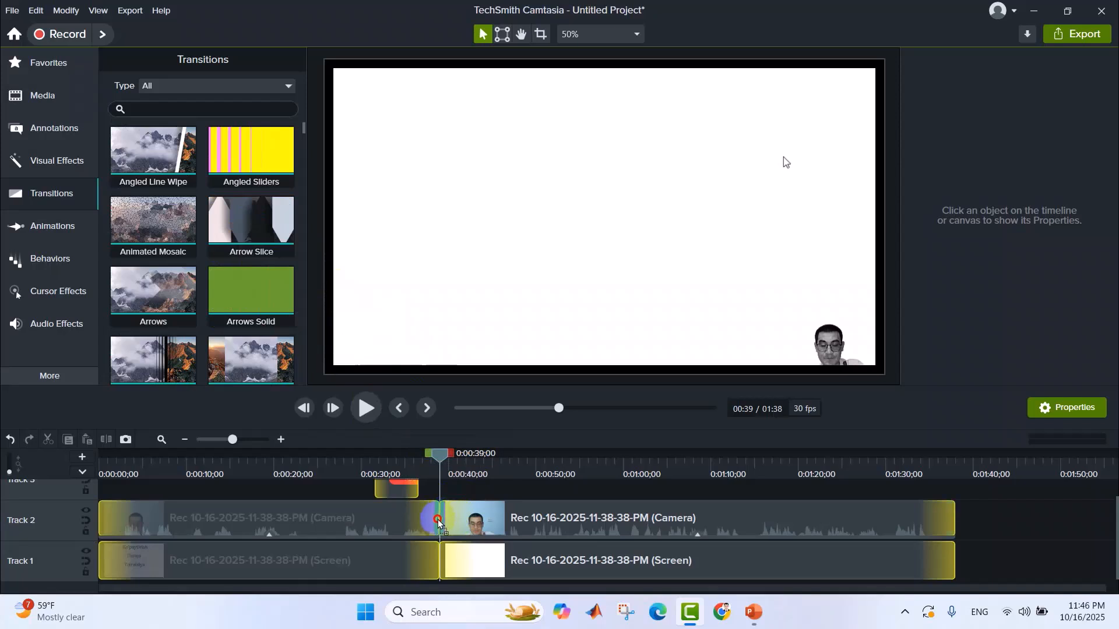
drag(438, 519, 439, 519)
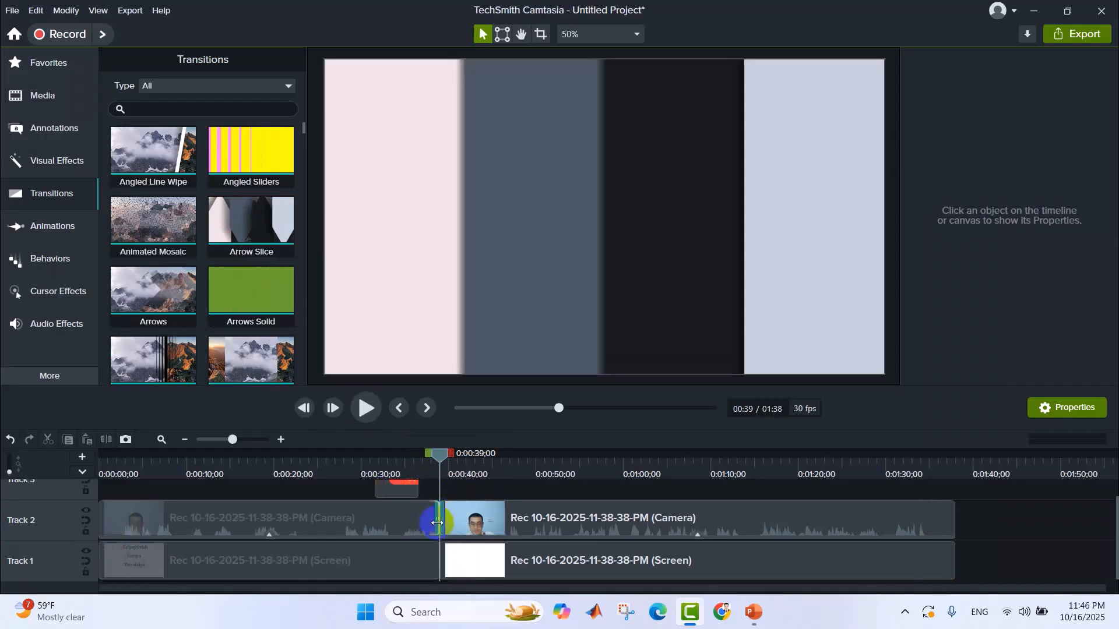
drag(249, 248, 439, 564)
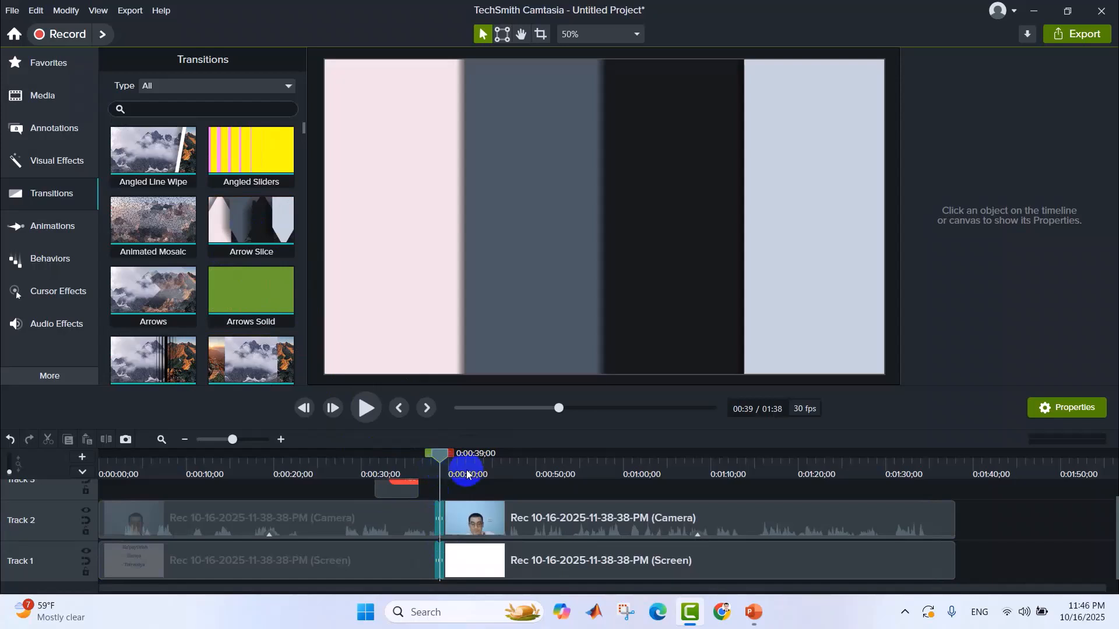
Play the timeline from just before the 0:00:39;00 split to preview the Arrow Slice transition.
mouse_move(437, 453)
mouse_down()
mouse_move(423, 462)
mouse_move(361, 454)
mouse_move(362, 436)
mouse_move(362, 466)
mouse_move(361, 457)
mouse_move(430, 469)
mouse_move(427, 458)
mouse_up()
click(370, 415)
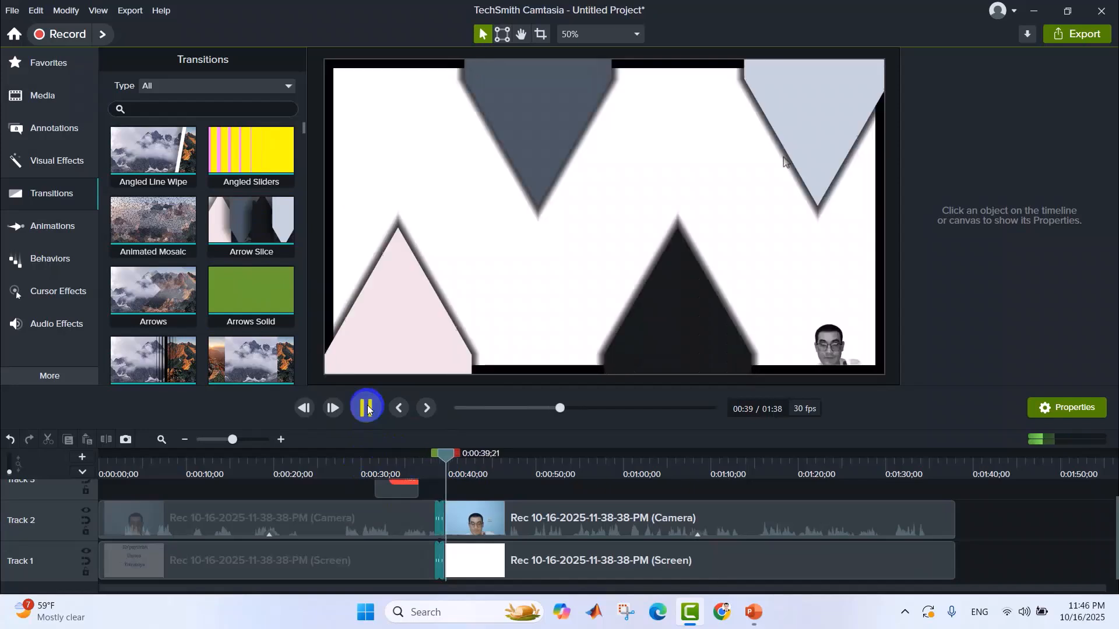
click(491, 465)
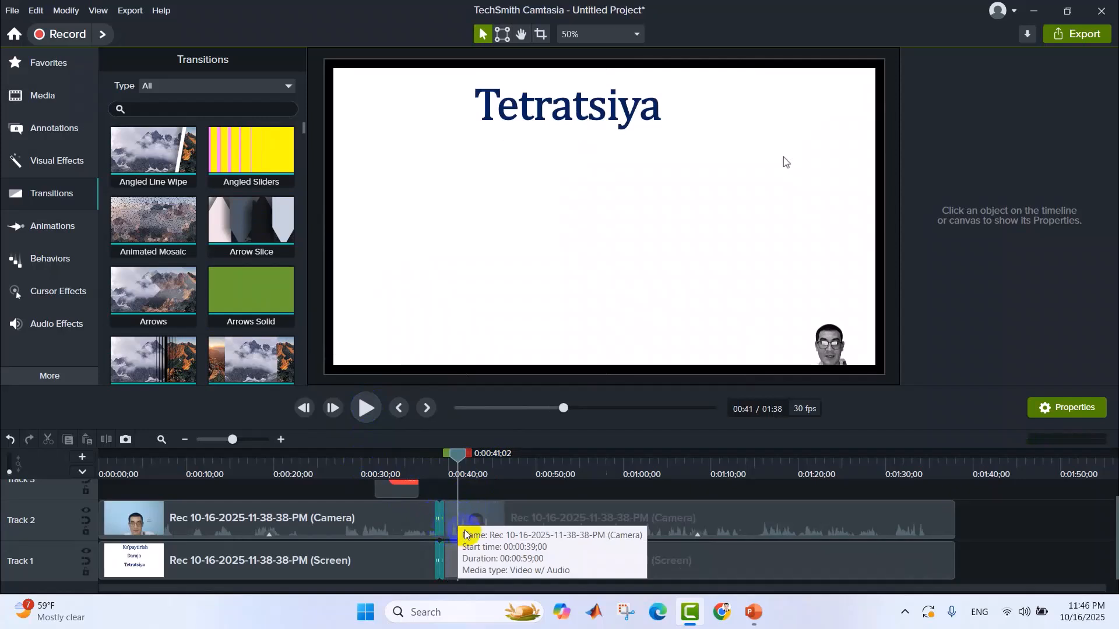
Lengthen the Arrow Slice transitions at the 0:00:39;00 split to 02;24 on both the camera and screen tracks.
scroll(440, 513, up, 3)
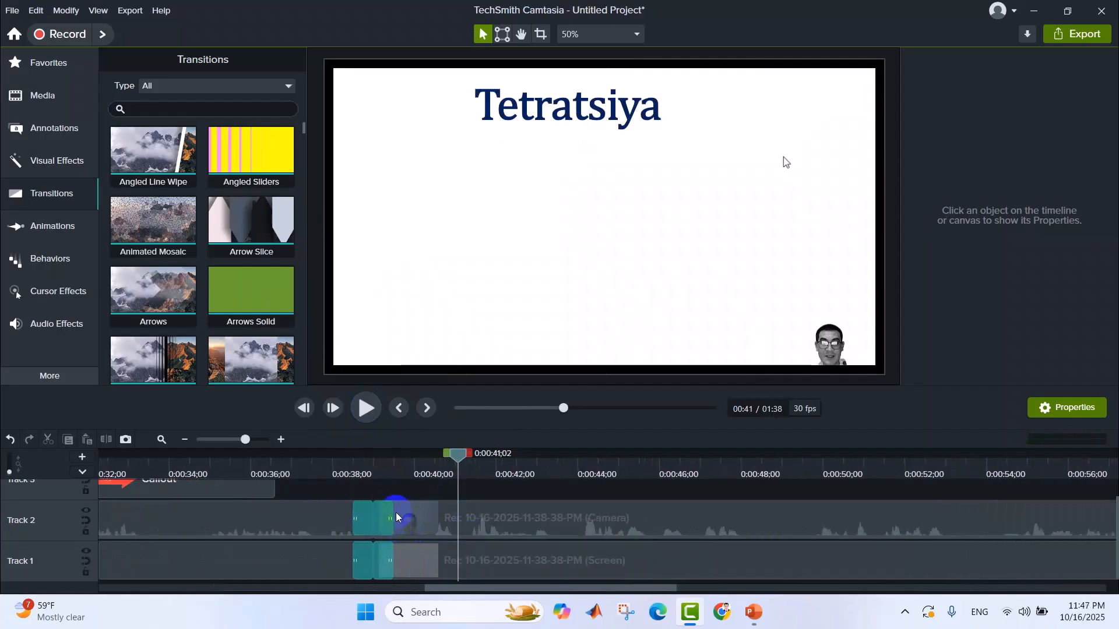
click(381, 529)
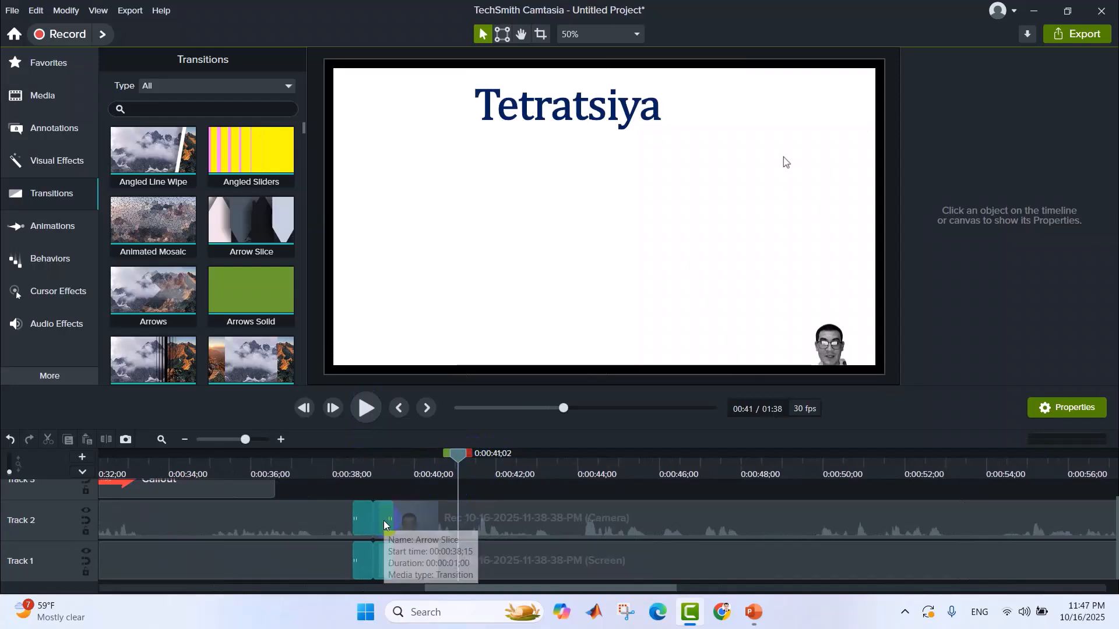
click(384, 521)
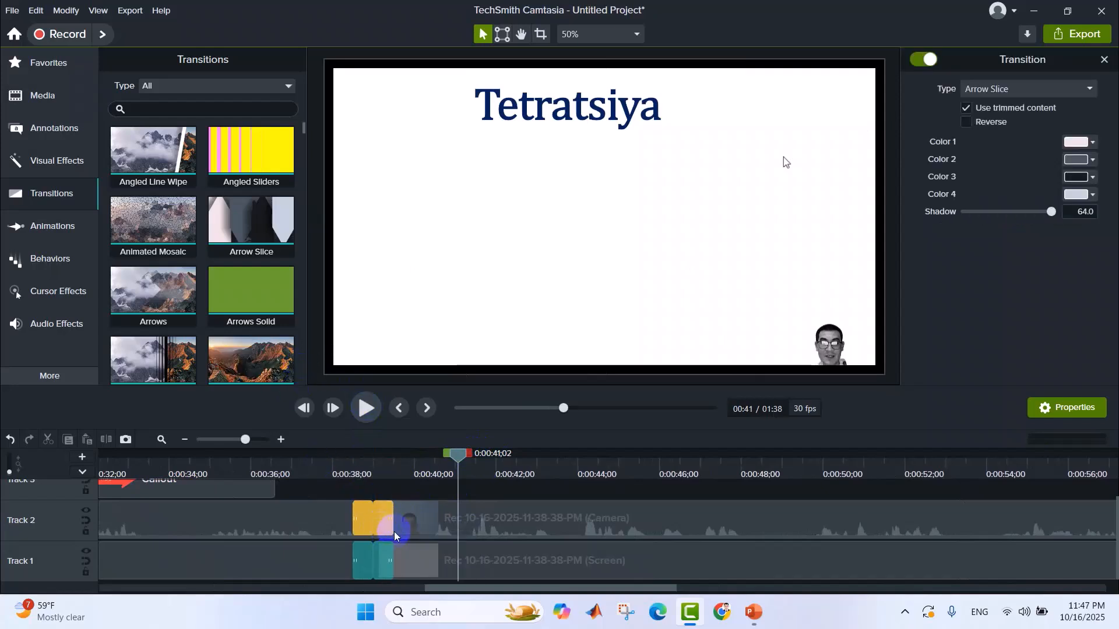
drag(390, 520, 430, 525)
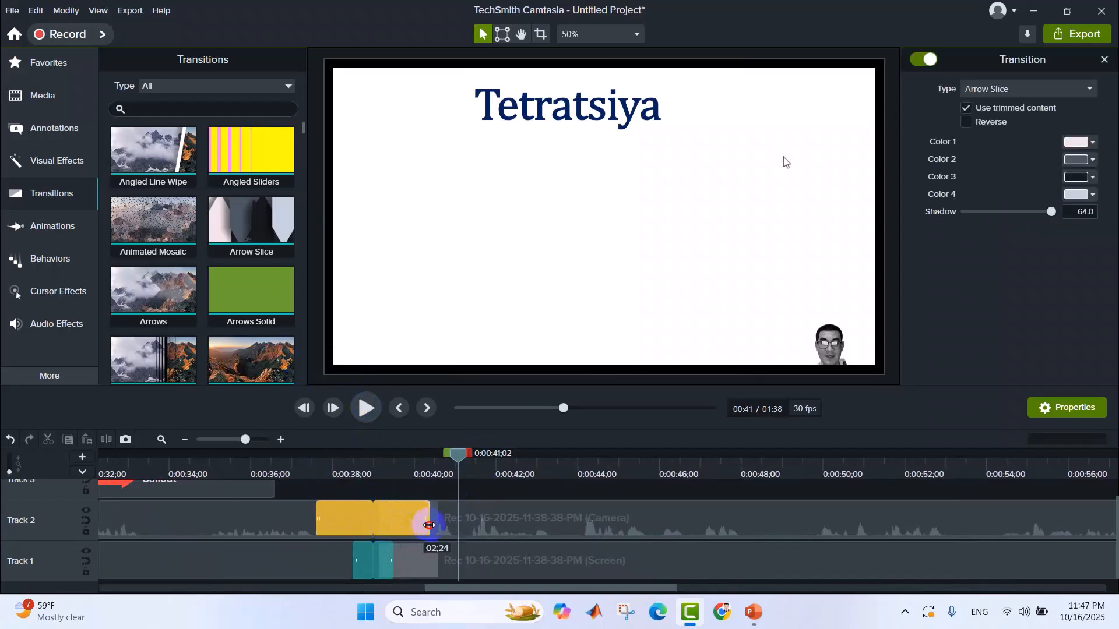
click(383, 563)
click(362, 562)
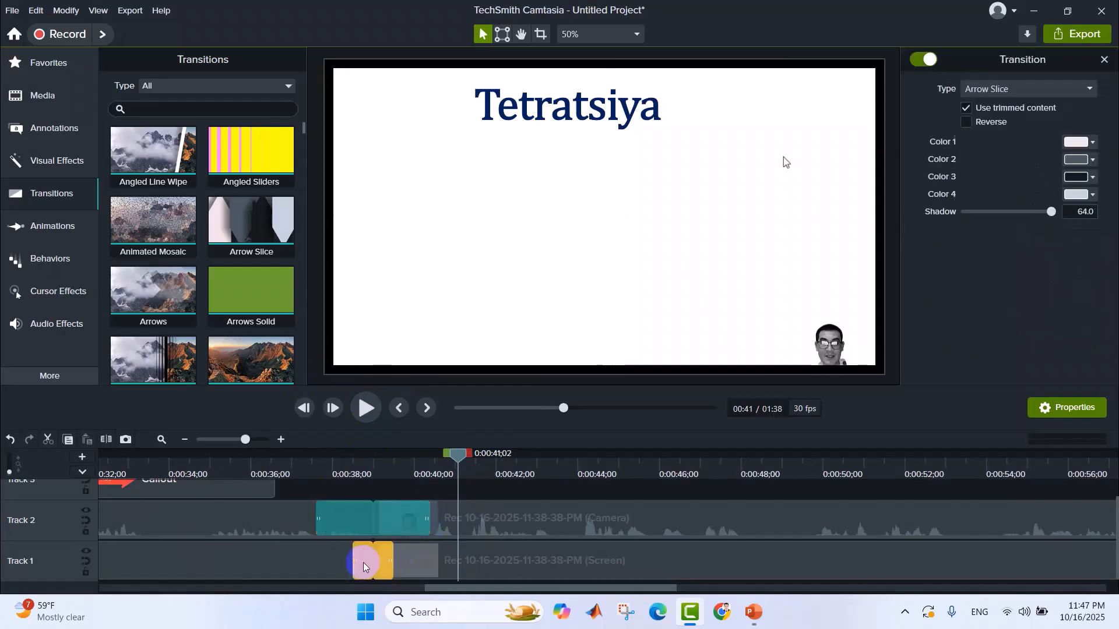
drag(394, 559, 431, 563)
Play the timeline from before the split to preview the lengthened Arrow Slice transitions.
drag(458, 454, 297, 467)
click(366, 408)
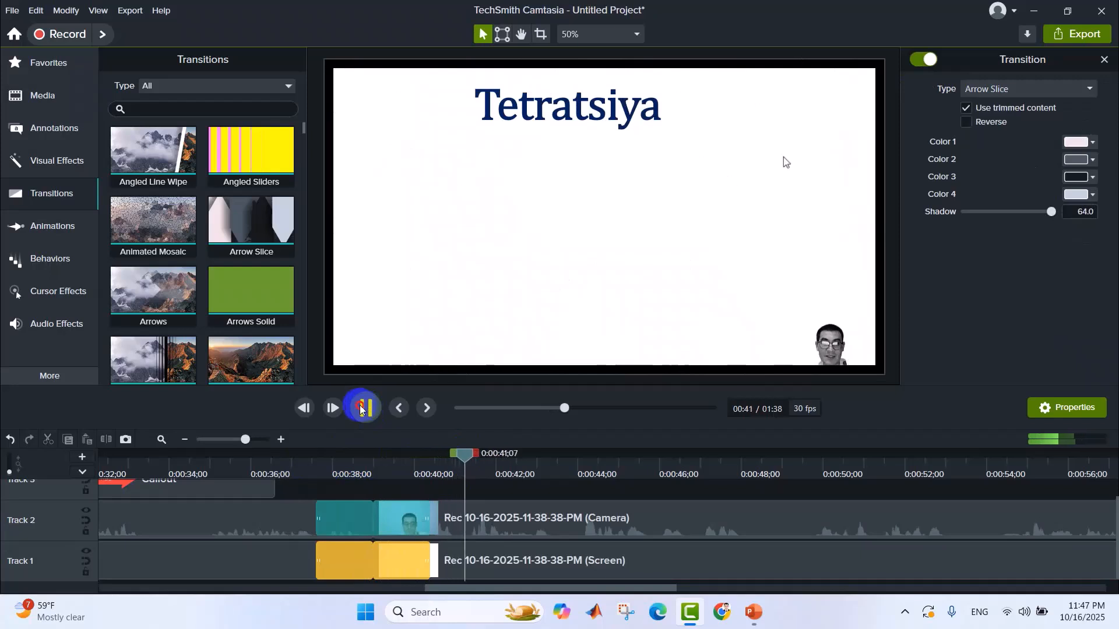
click(364, 408)
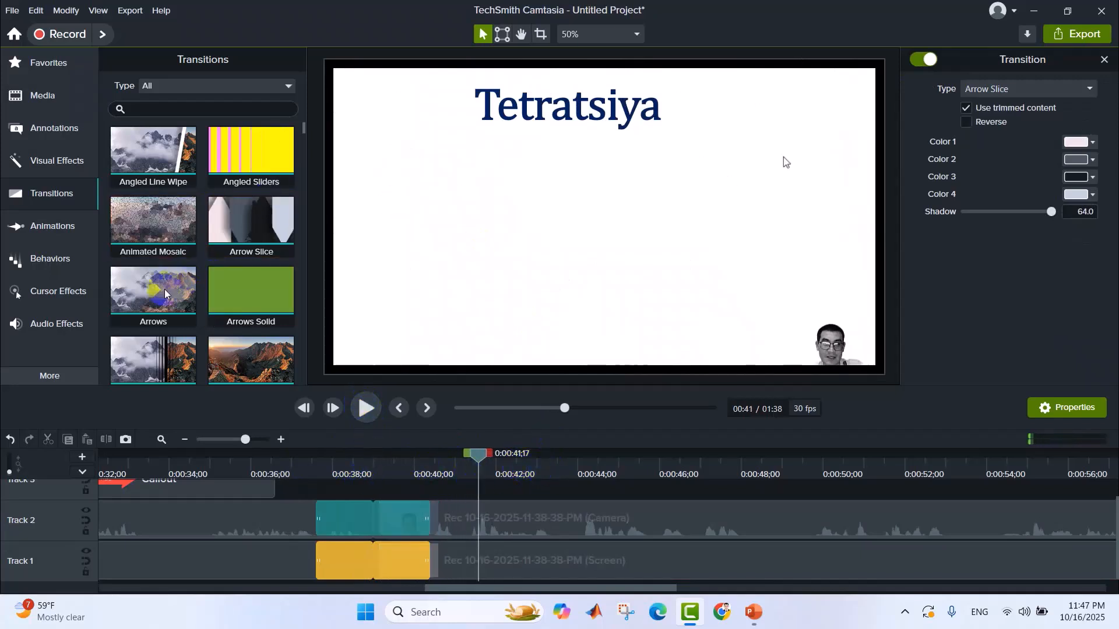
click(60, 229)
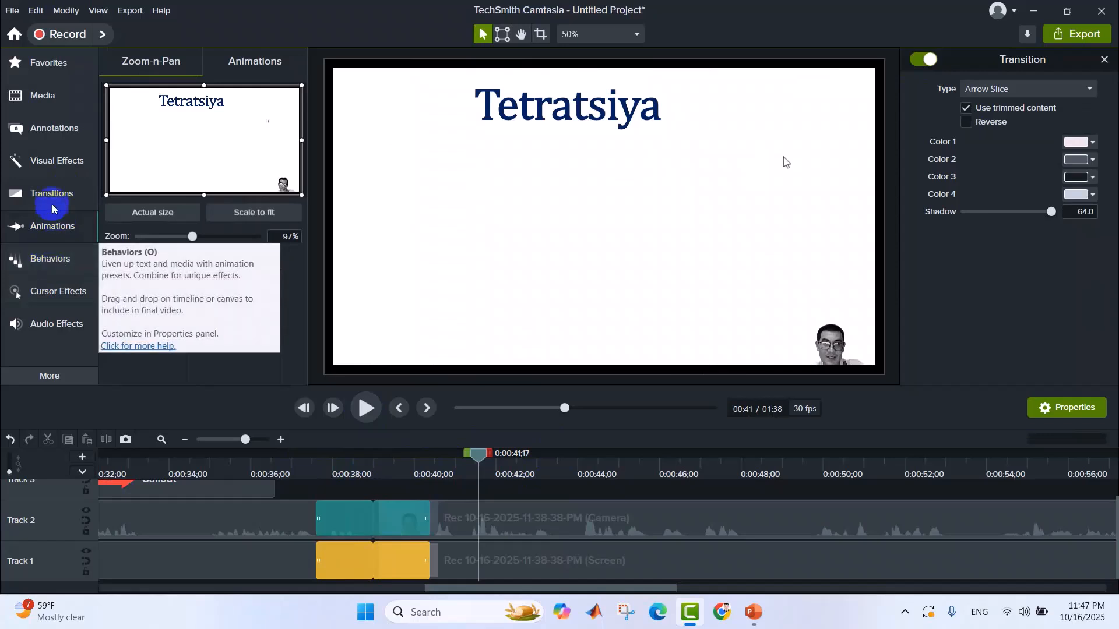
click(54, 297)
click(169, 145)
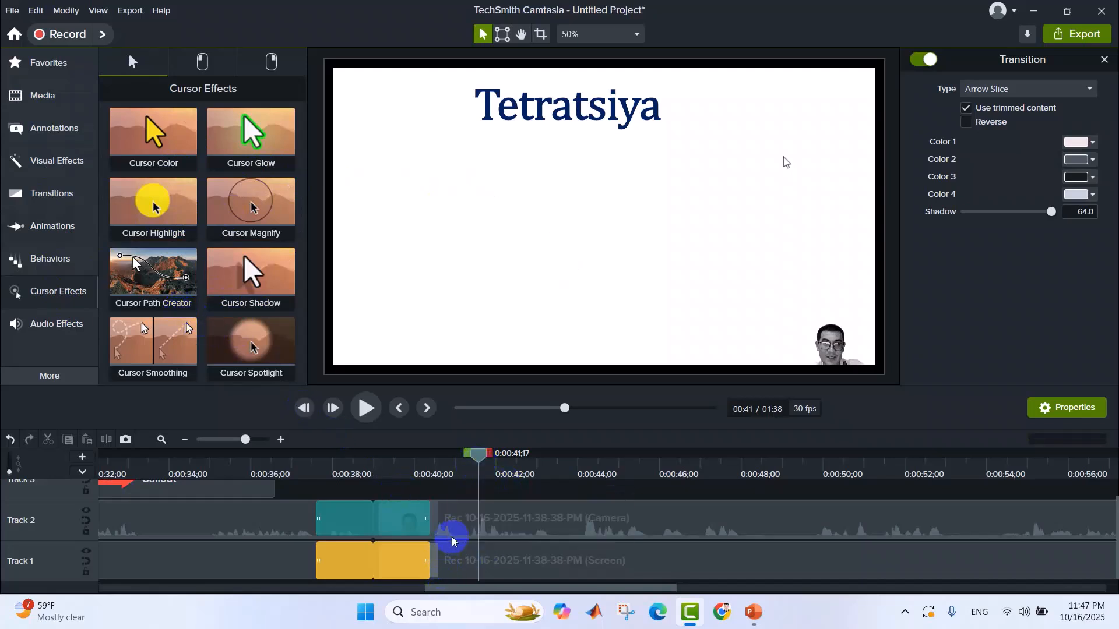
scroll(452, 541, down, 2)
mouse_move(510, 591)
mouse_down()
mouse_move(687, 591)
mouse_move(492, 595)
mouse_up()
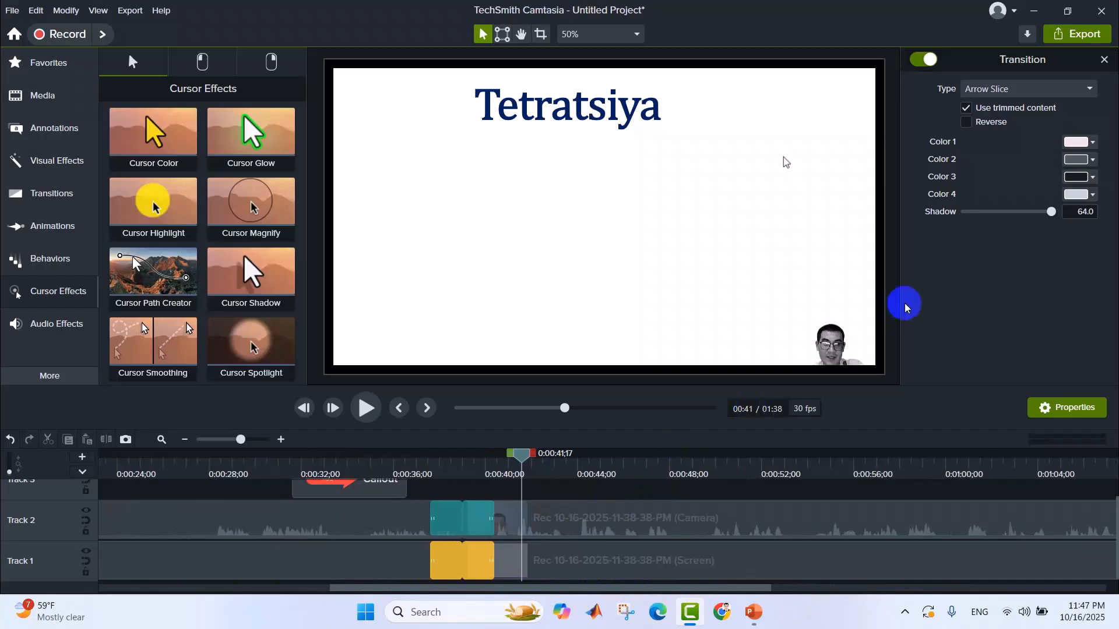
Set up an export of the project to a local file and name it "Tertarsiya operatori".
click(1077, 35)
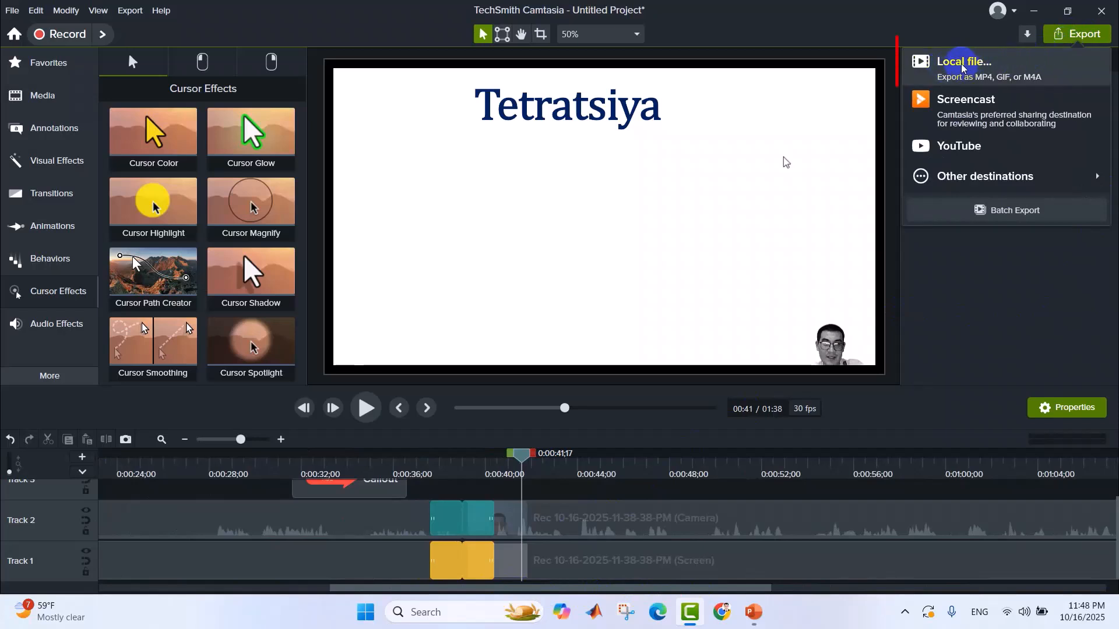
click(962, 65)
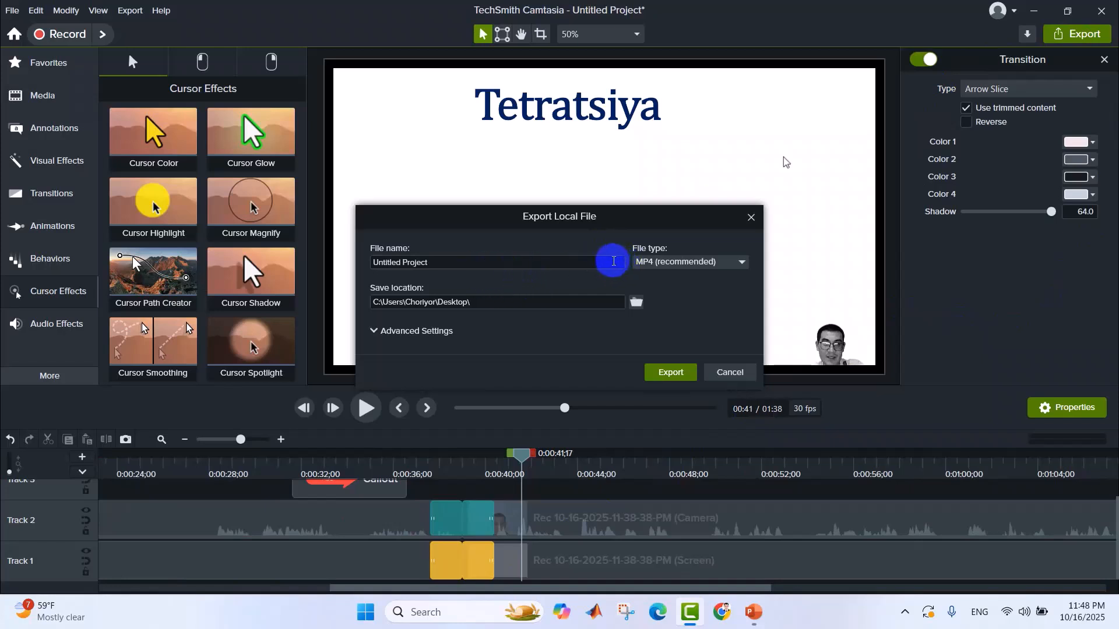
click(499, 263)
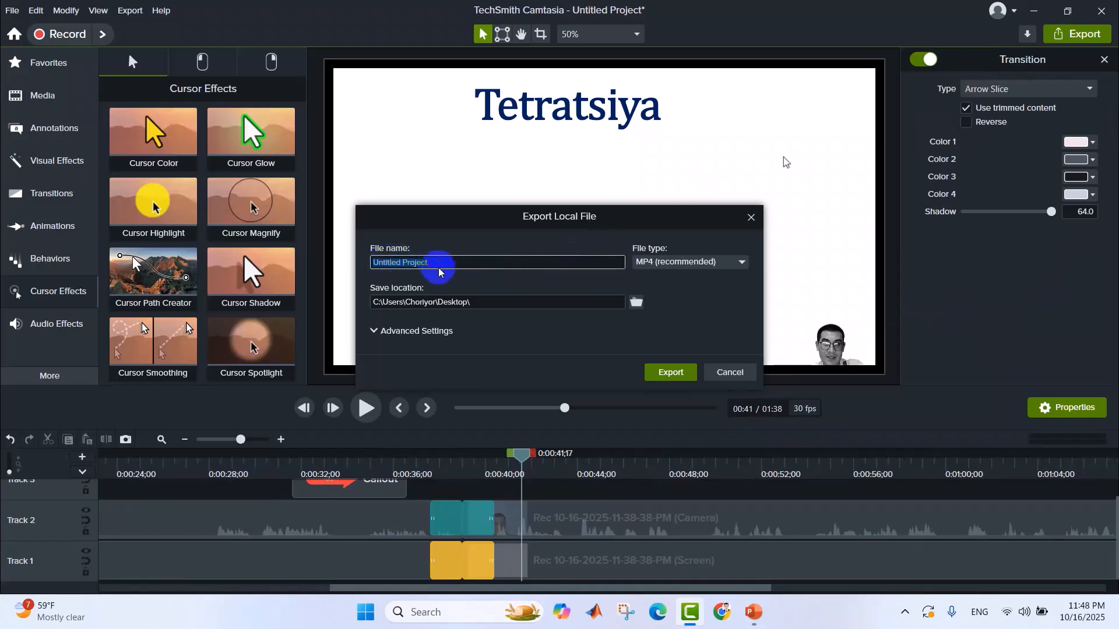
text(Tertarsiya operatori)
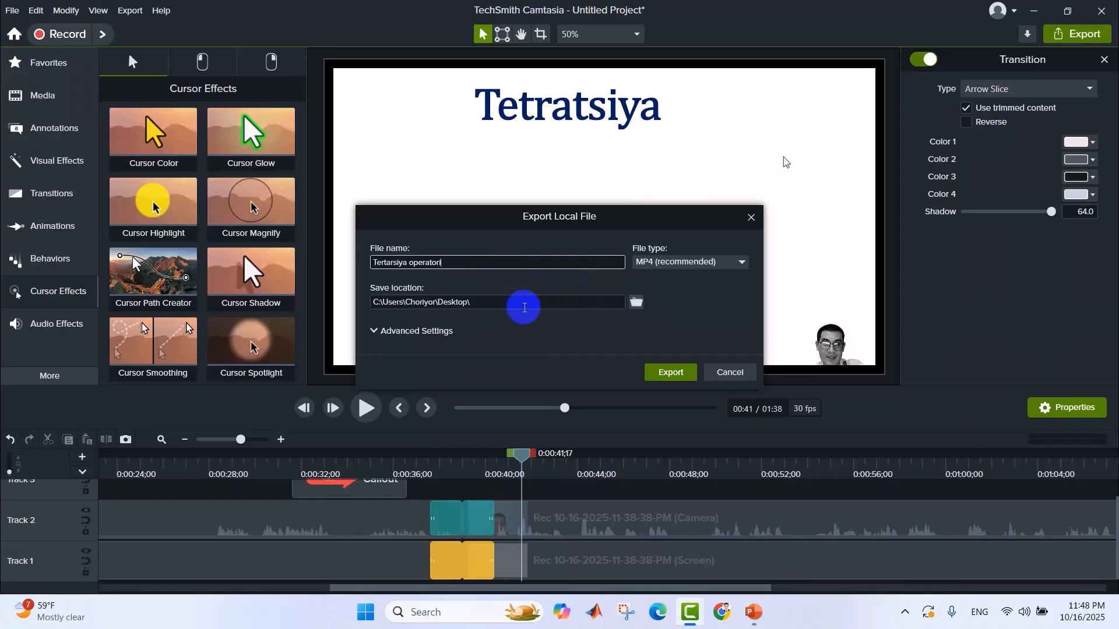
Browse for the export's save location and create a folder named "Camtasia Stusio" on the desktop.
click(636, 303)
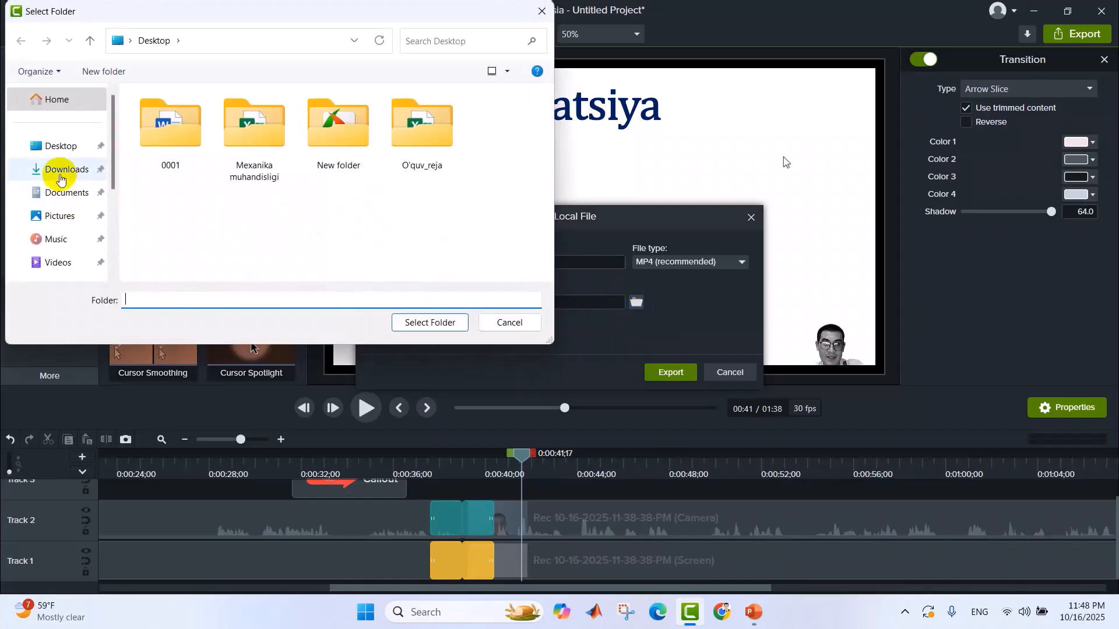
right_click(214, 206)
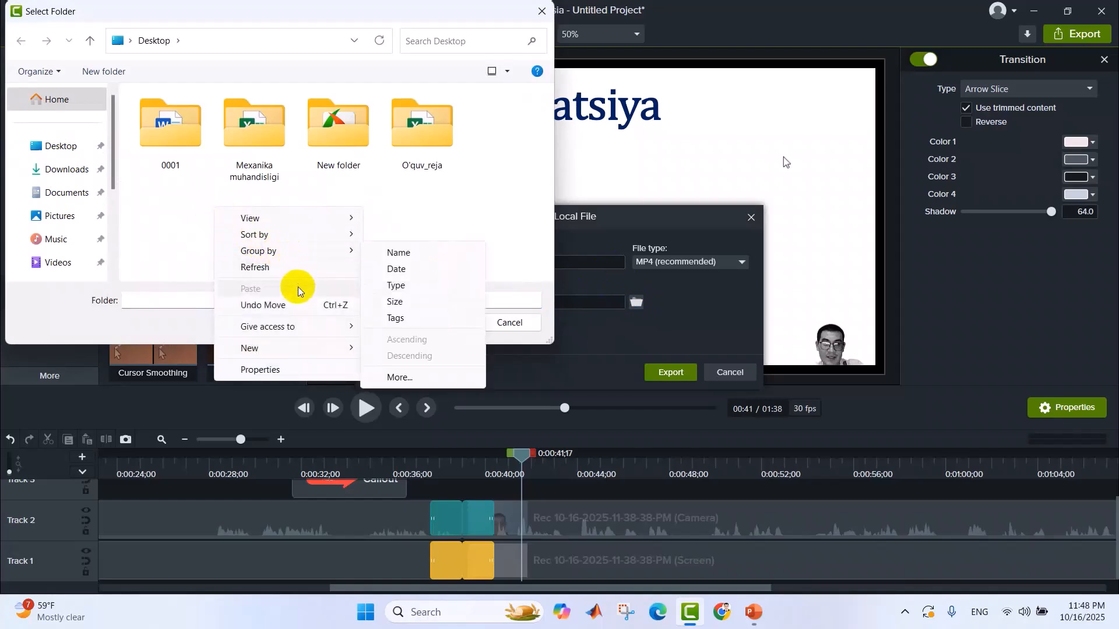
mouse_move(302, 345)
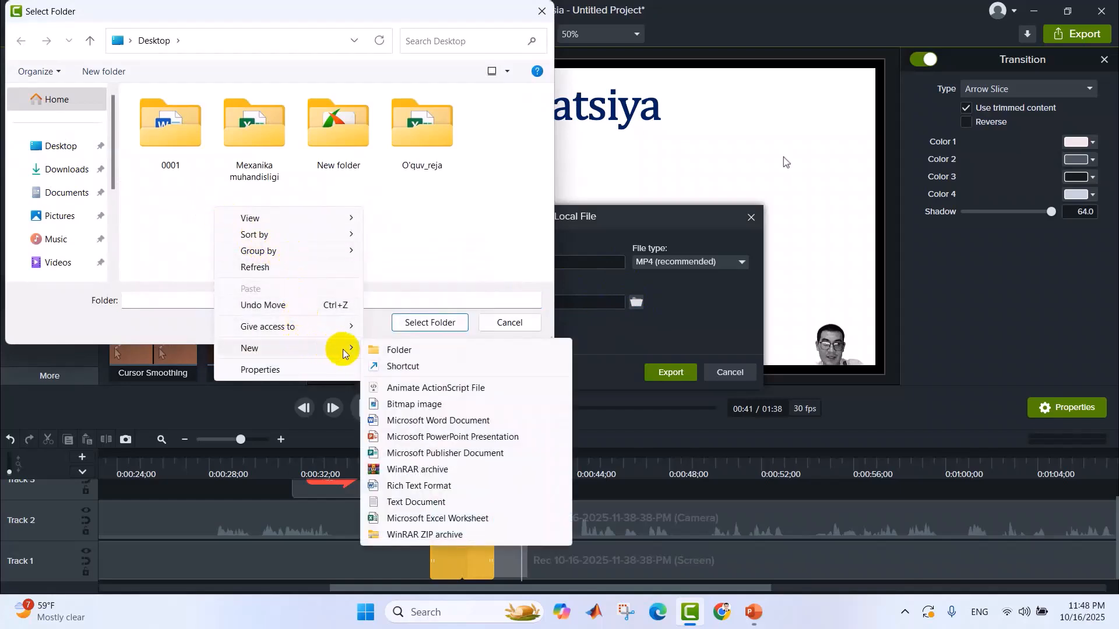
click(376, 352)
text(Camtasia Stusio)
key(Return)
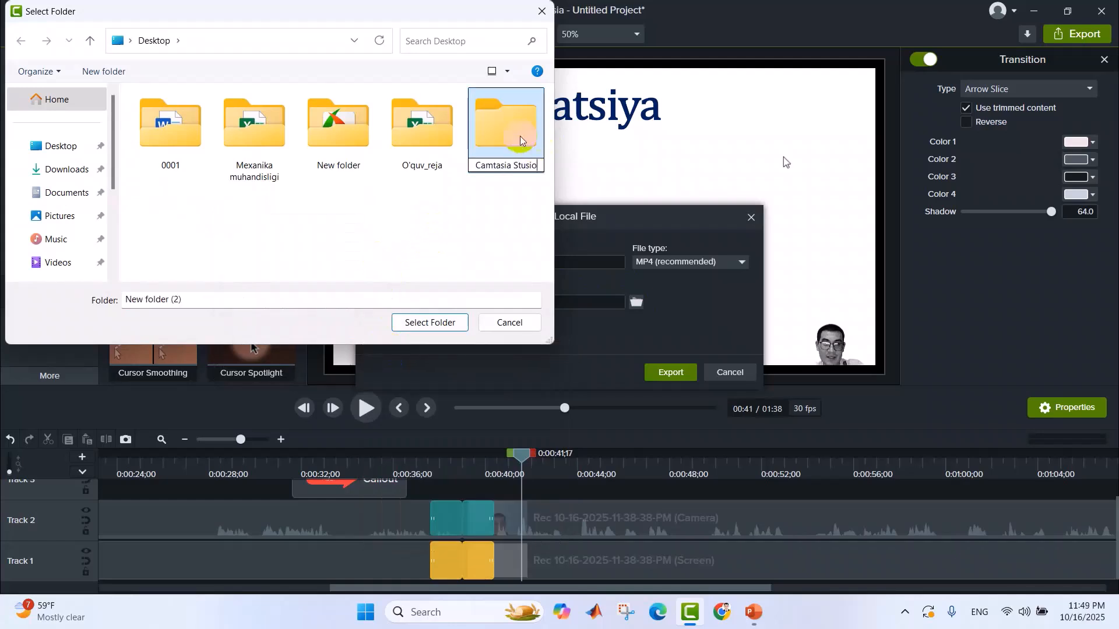
Open the "Camtasia Stusio" folder and choose it as the export's save location.
double_click(518, 135)
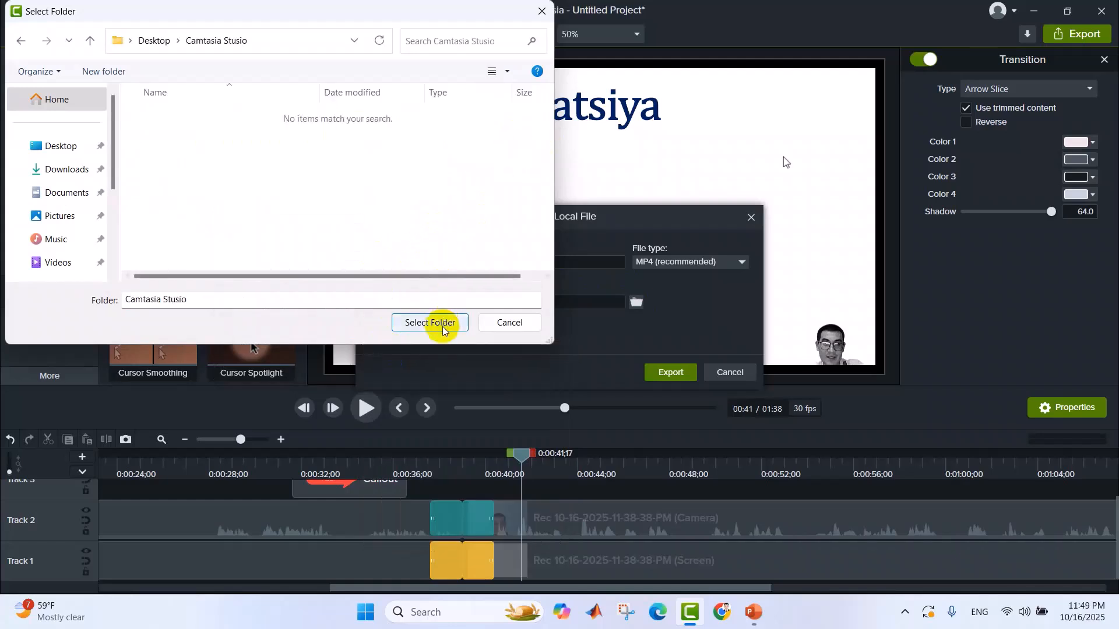
click(201, 301)
drag(187, 300, 162, 299)
click(227, 303)
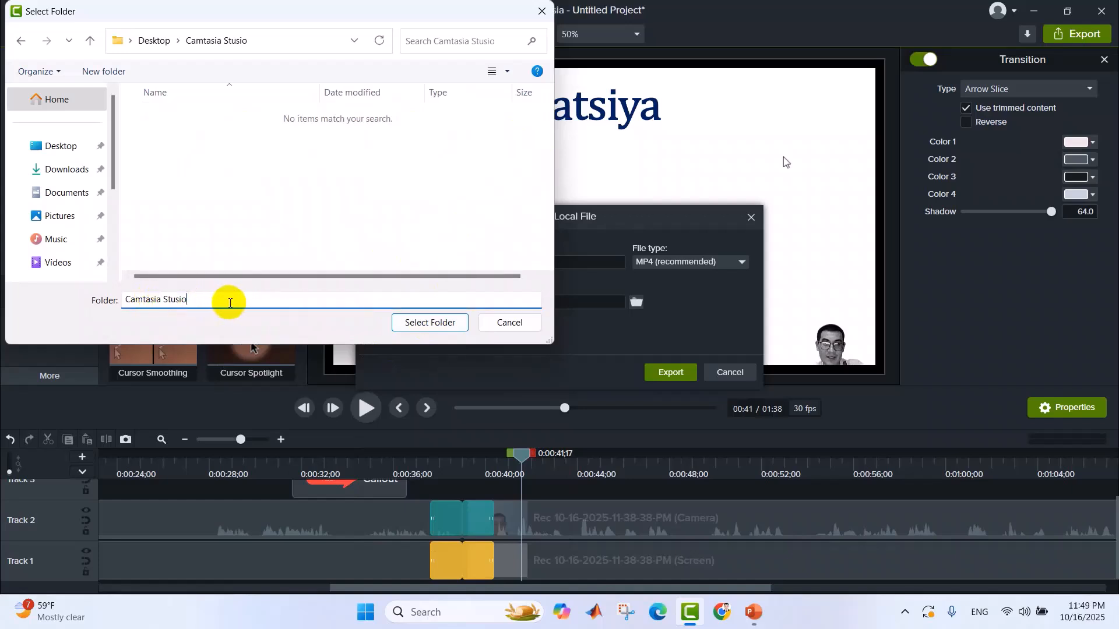
click(429, 322)
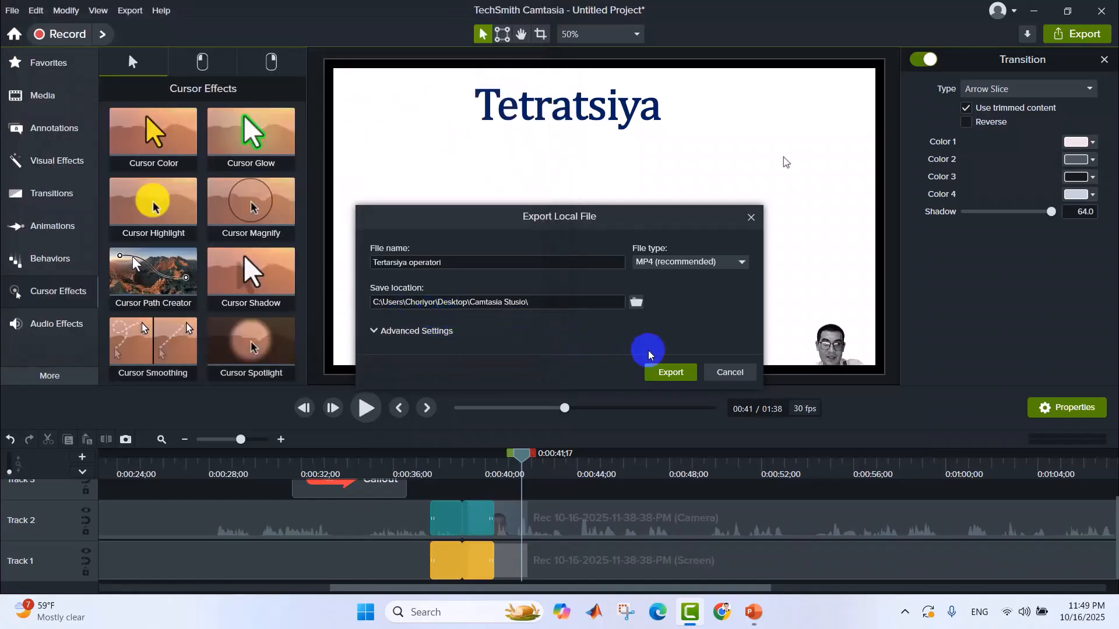
Export the video as MP4, dismiss the exporter when it is done and minimize the editor to show the desktop.
click(669, 373)
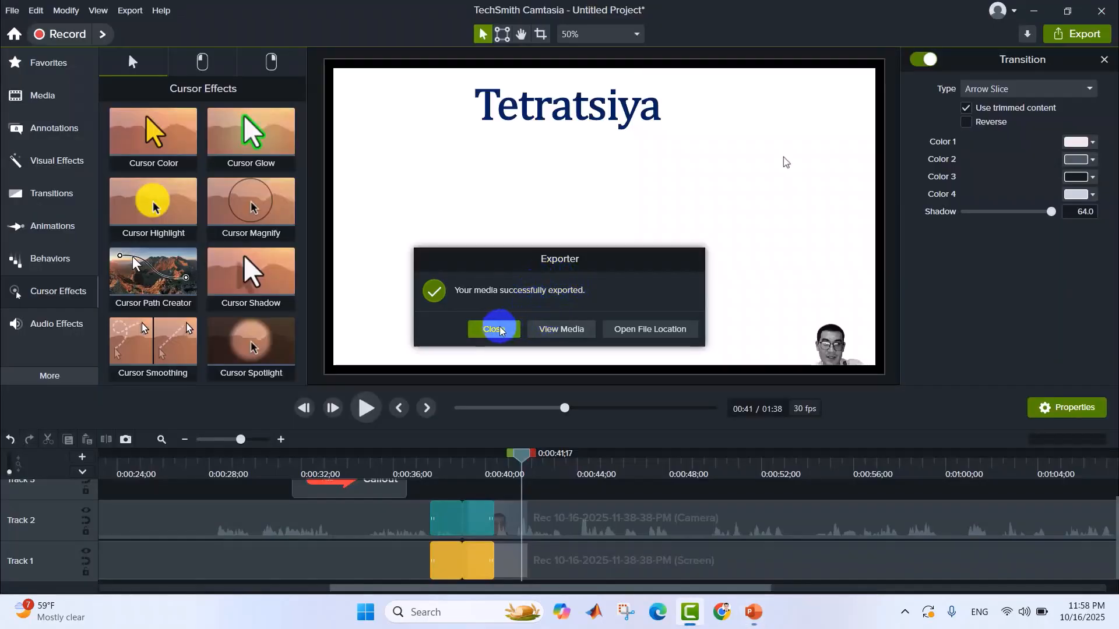
click(493, 329)
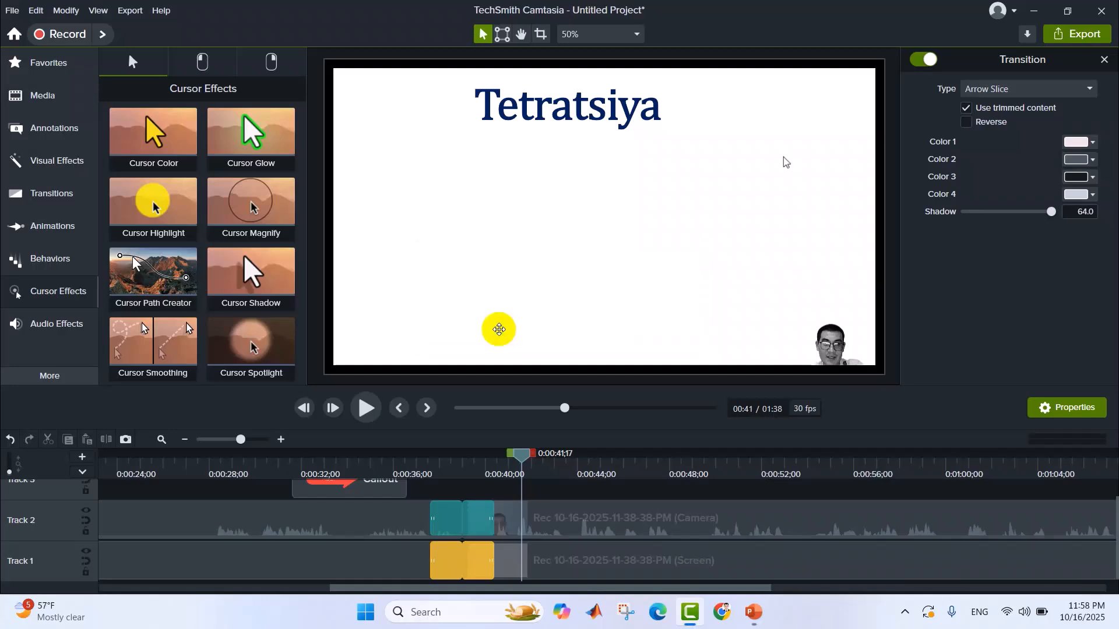
click(1031, 11)
click(1031, 11)
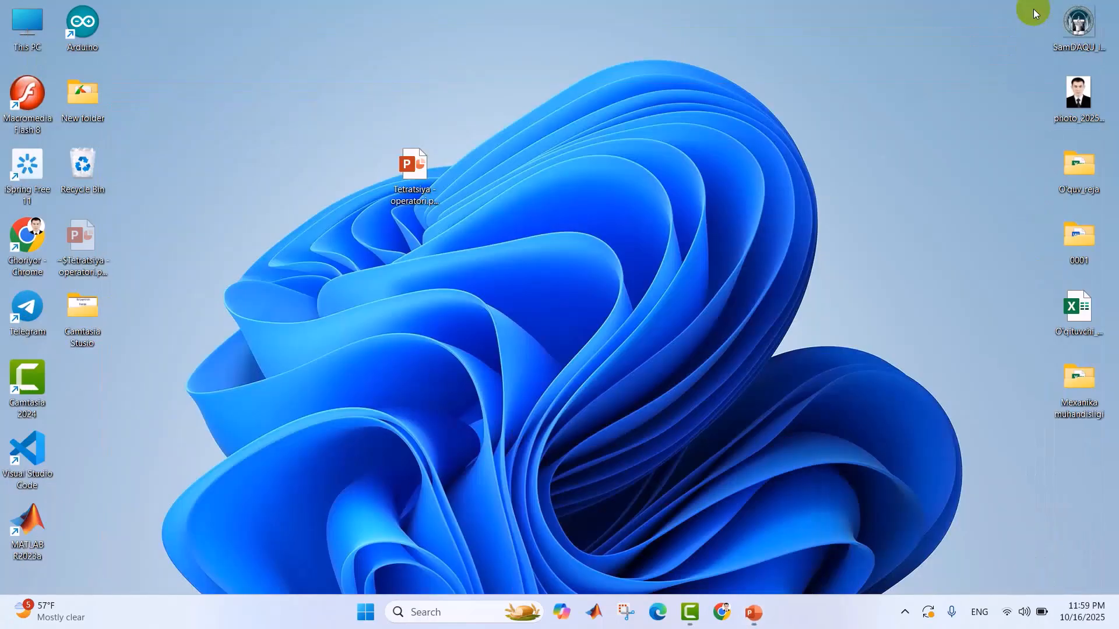
Open "Tertarsiya operatori.mp4" from the desktop's "Camtasia Stusio" folder and play its opening seconds in Media Player.
double_click(90, 314)
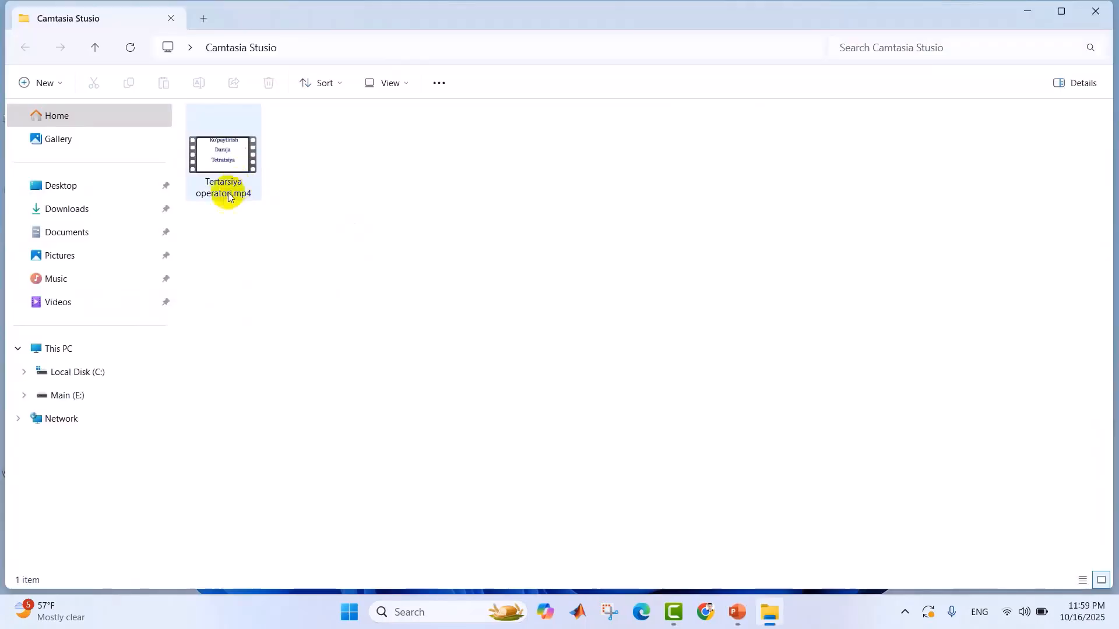
click(230, 154)
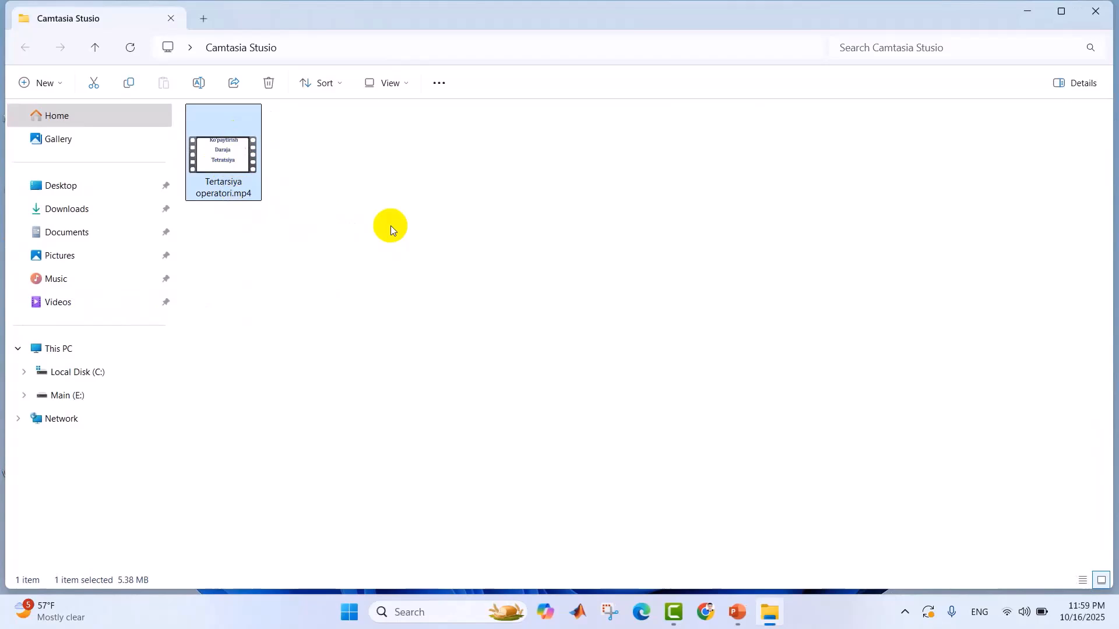
double_click(236, 165)
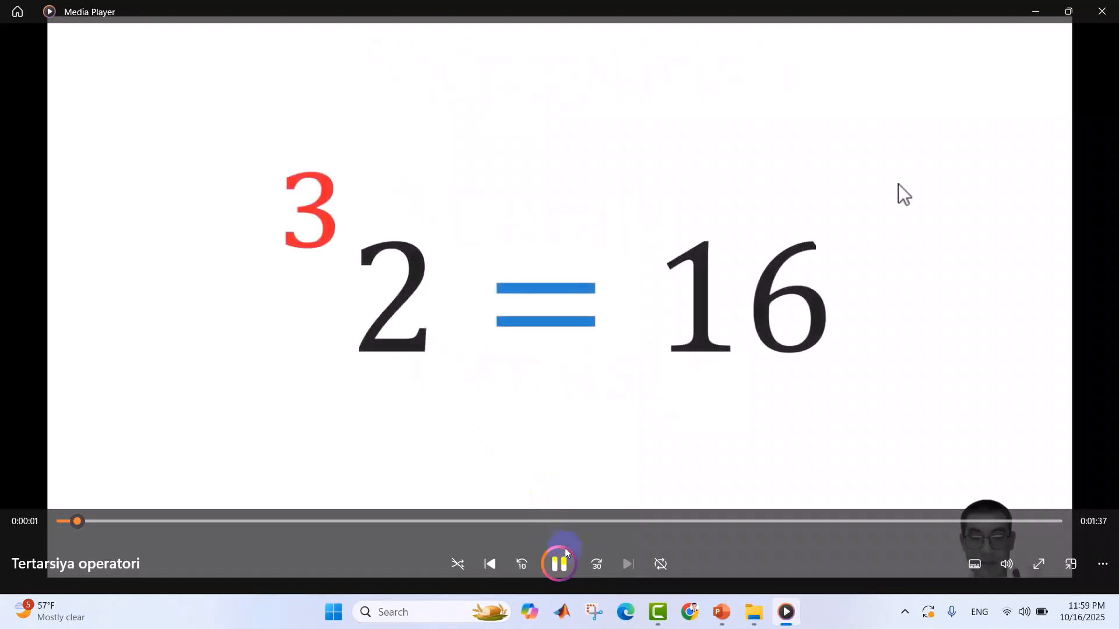
click(559, 563)
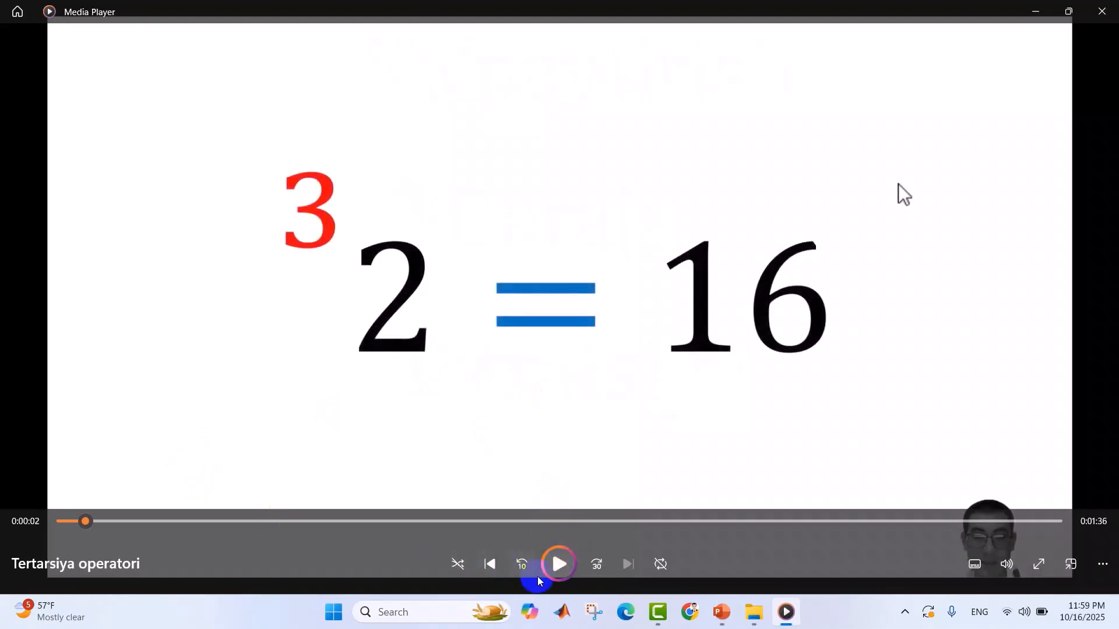
click(560, 565)
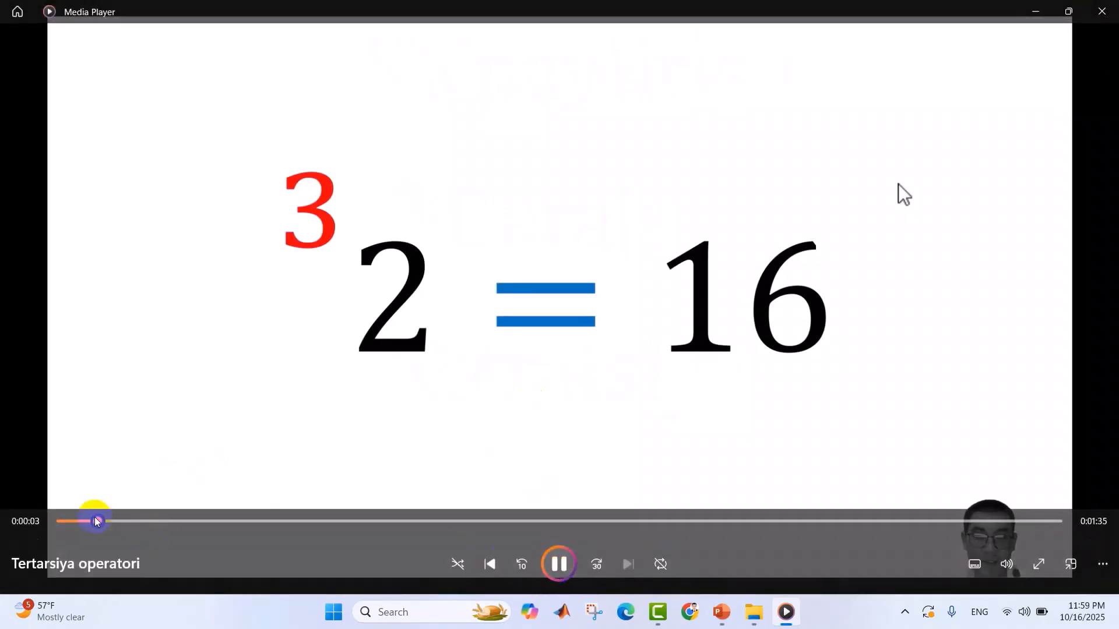
Skip the exported video to about 1:24 and then close to its end to check the final slides.
drag(109, 528, 906, 522)
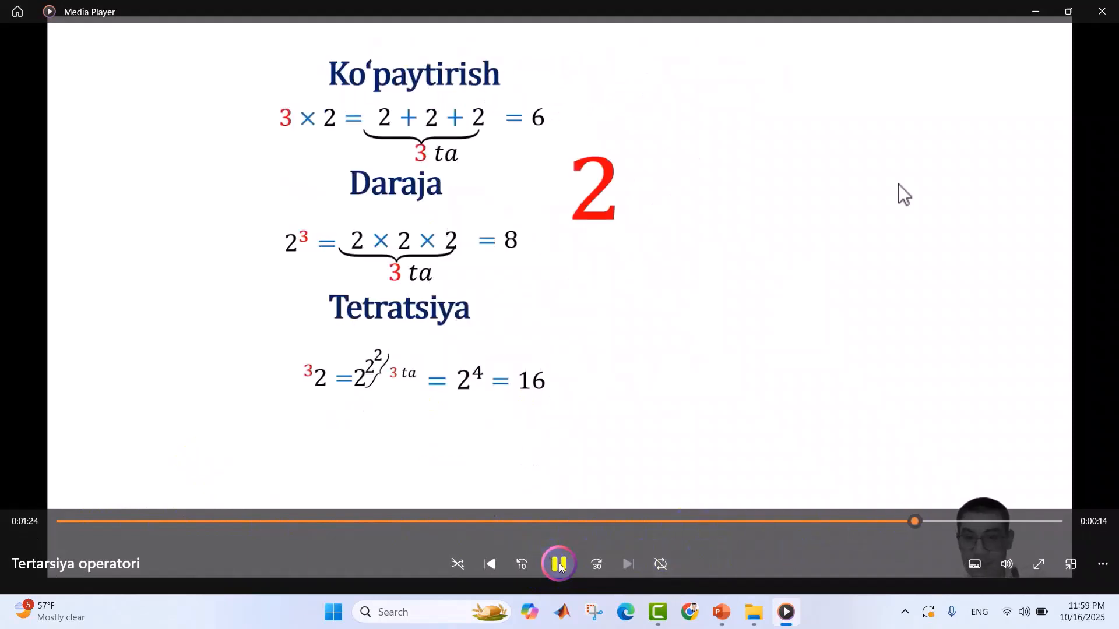
click(559, 565)
drag(926, 521, 1027, 534)
click(557, 566)
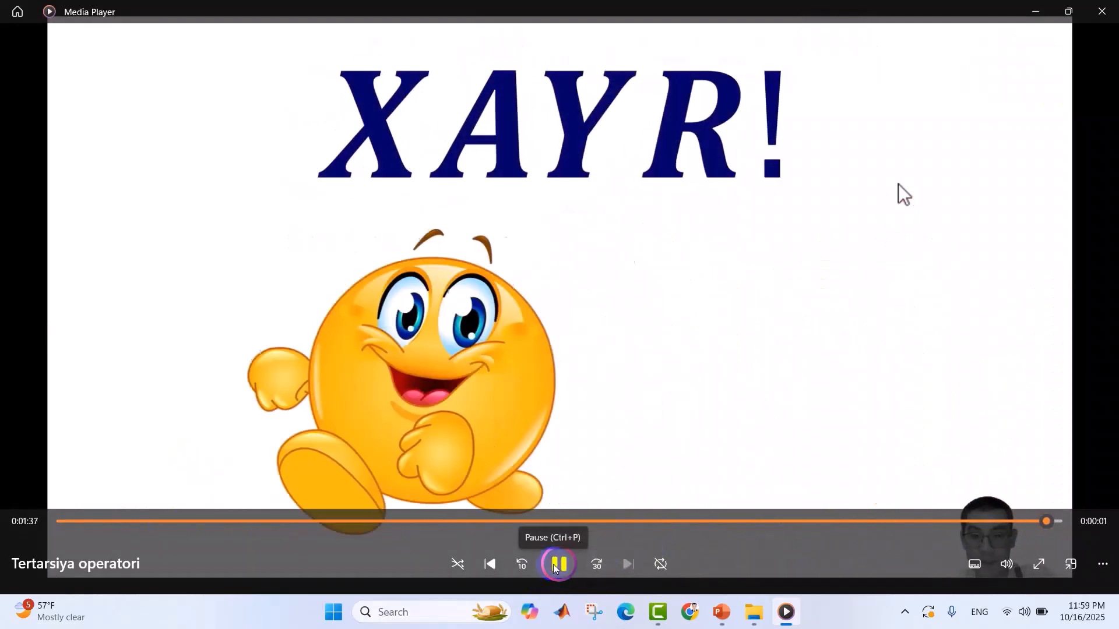